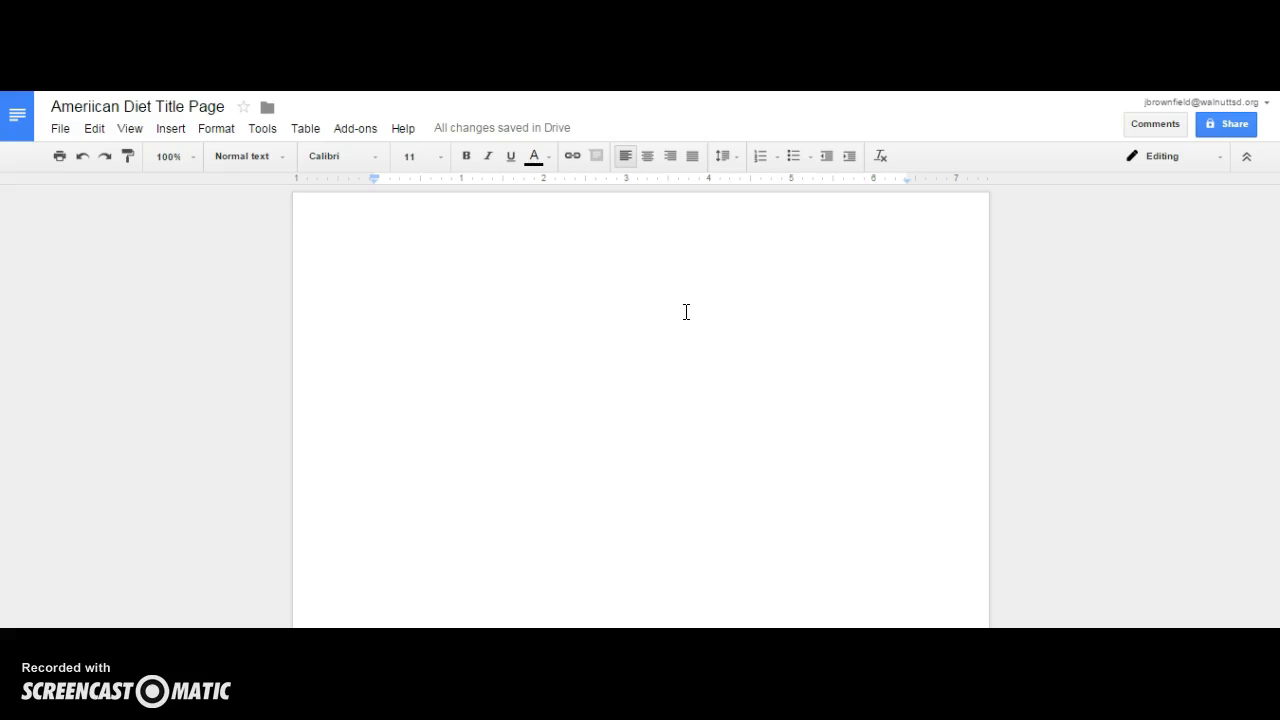
- Insert a 1 x 1 table into the blank document
left_click(306, 129)
mouse_move(330, 160)
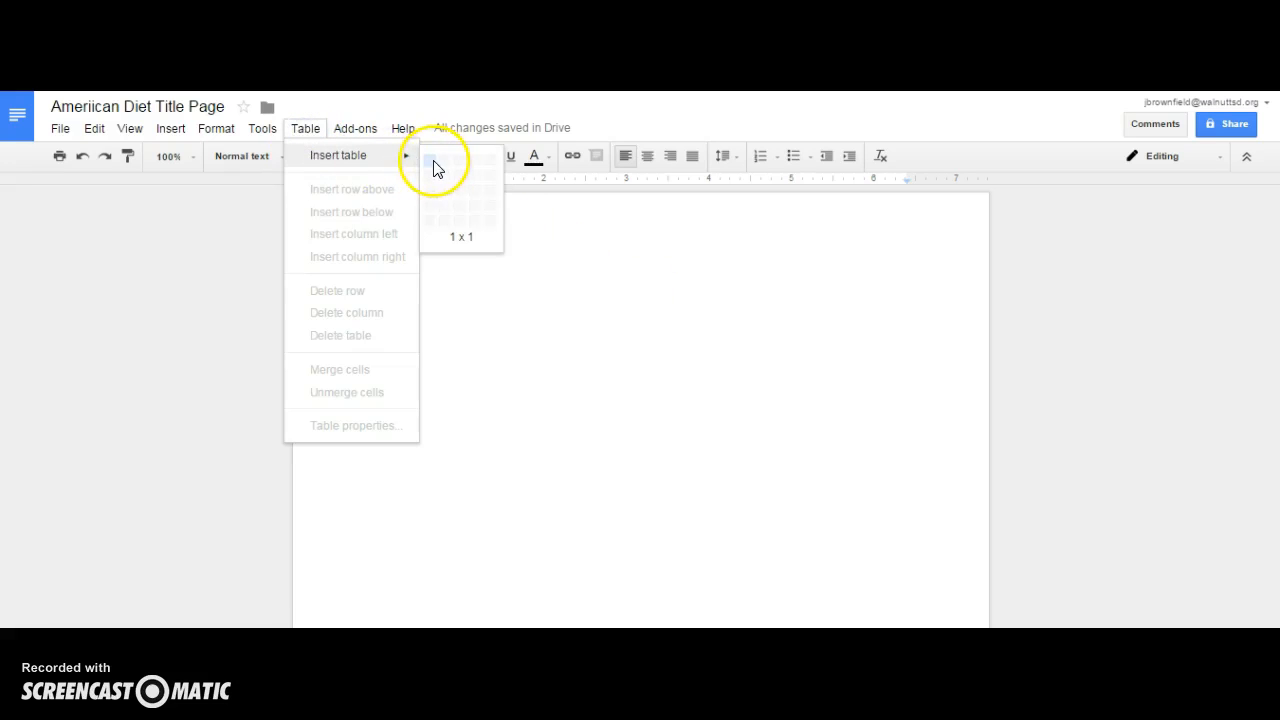
left_click(432, 165)
- Open the table's properties and set its minimum row height to 8.5 inches
right_click(470, 326)
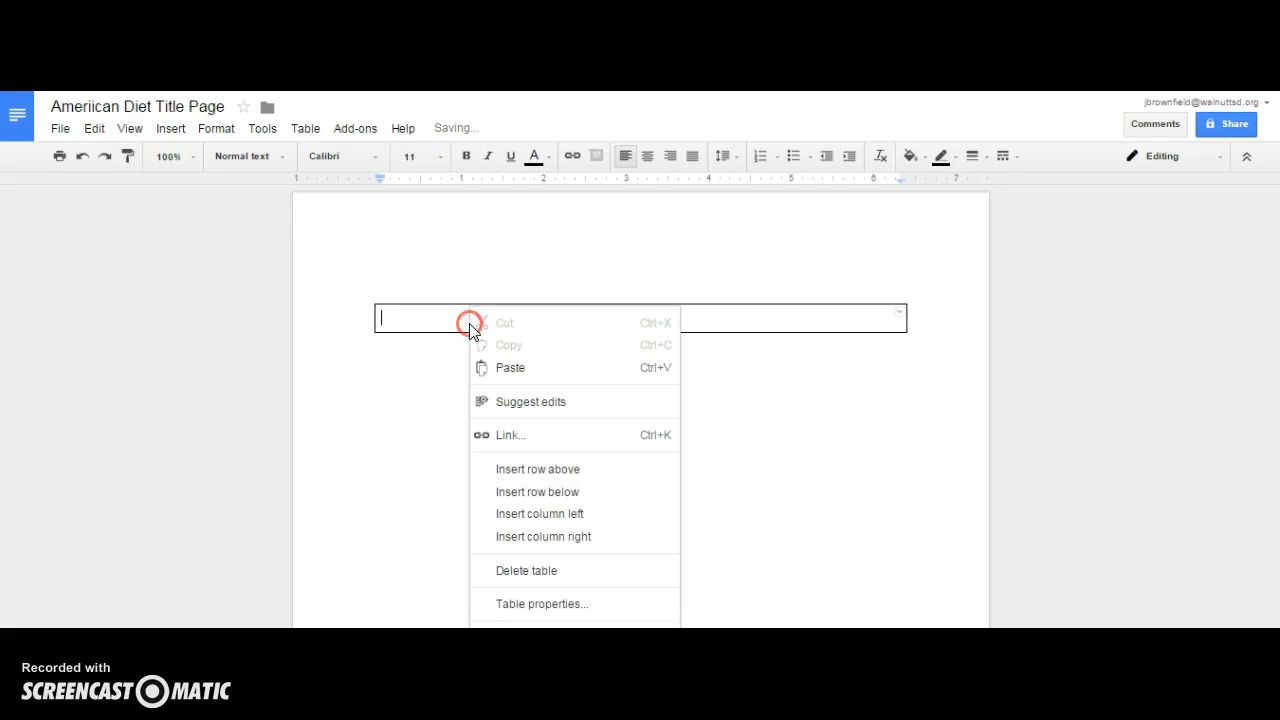
left_click(520, 600)
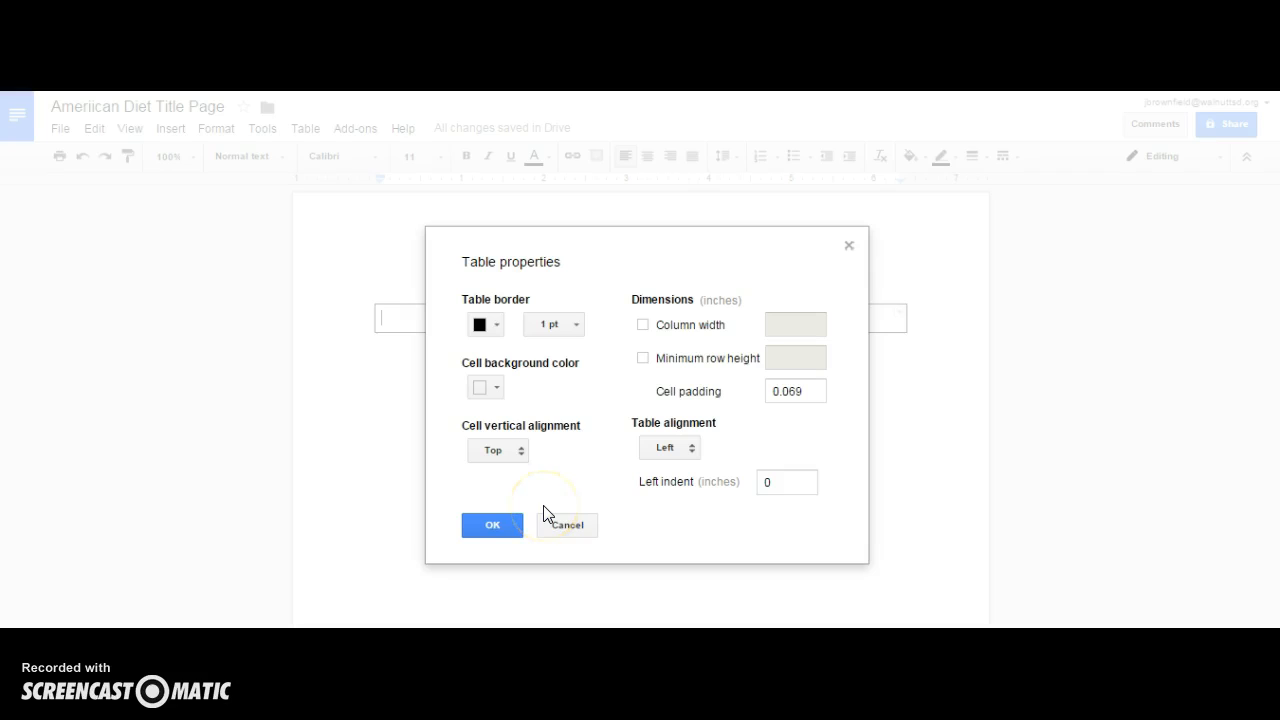
left_click(642, 358)
left_click(806, 360)
type("8")
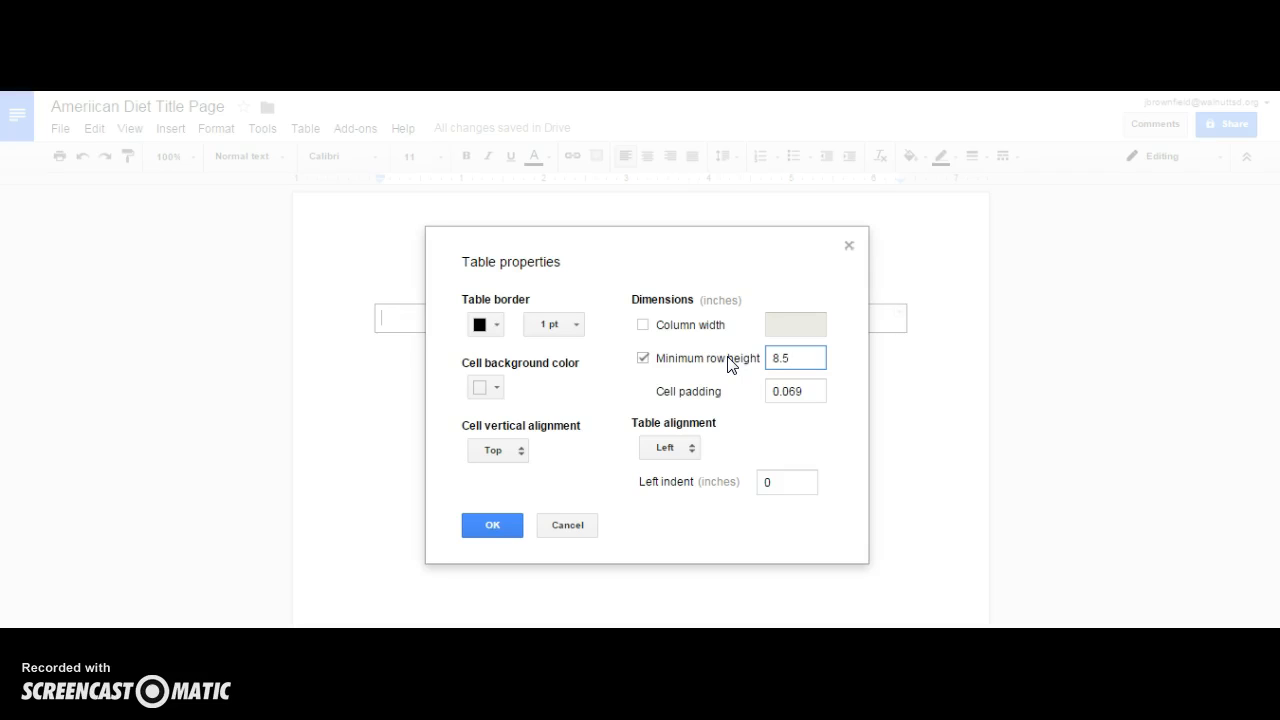
type(".5")
- Set the table border color to white and the cell vertical alignment to Center, and apply the properties
left_click(494, 325)
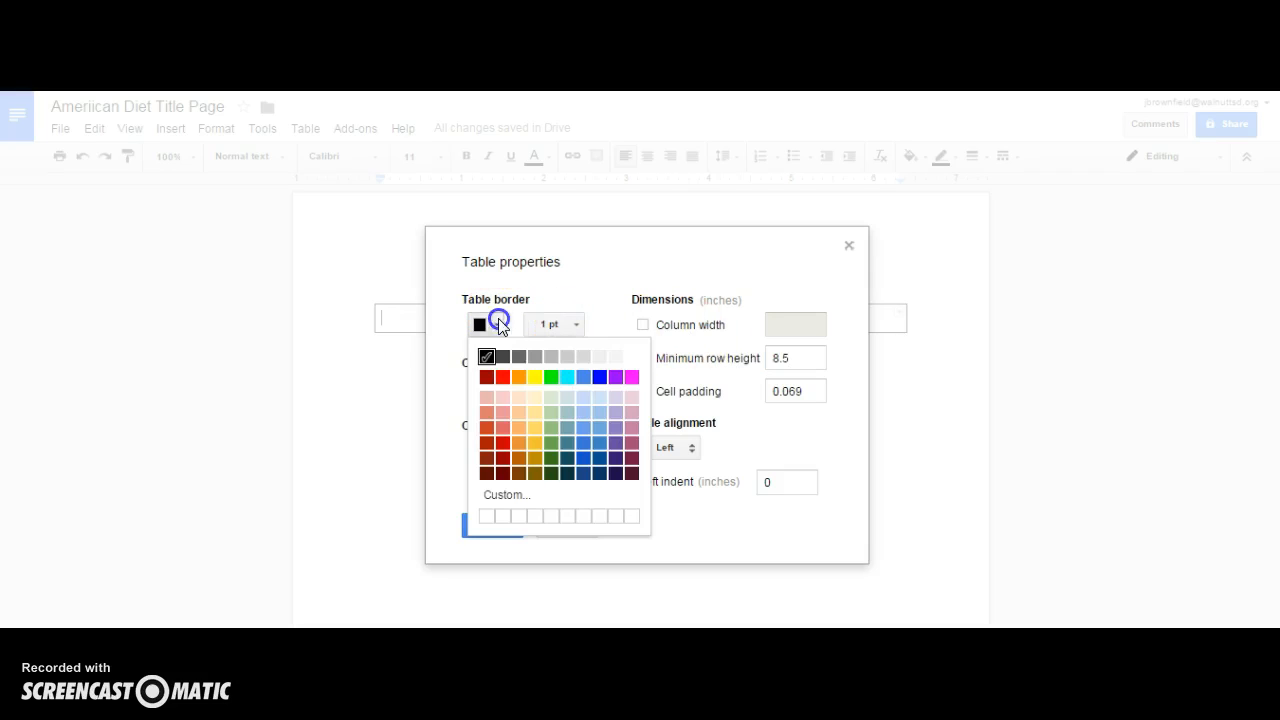
left_click(631, 357)
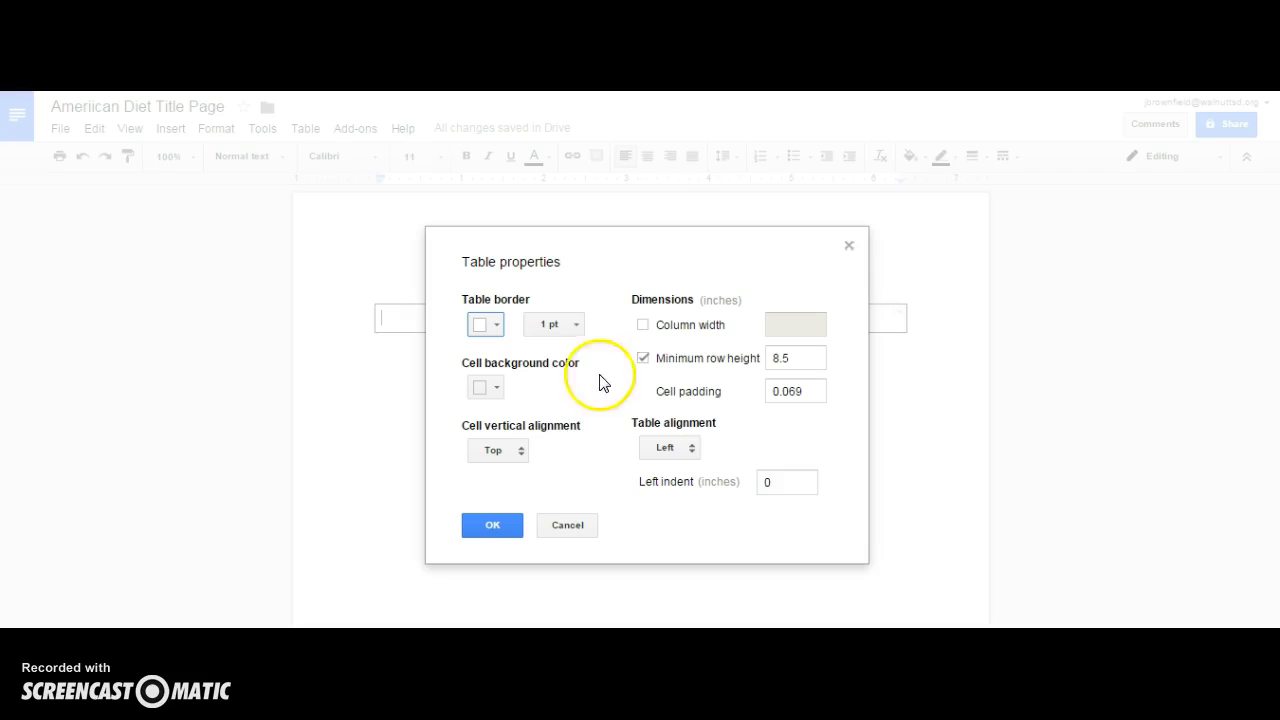
left_click(522, 453)
left_click(514, 475)
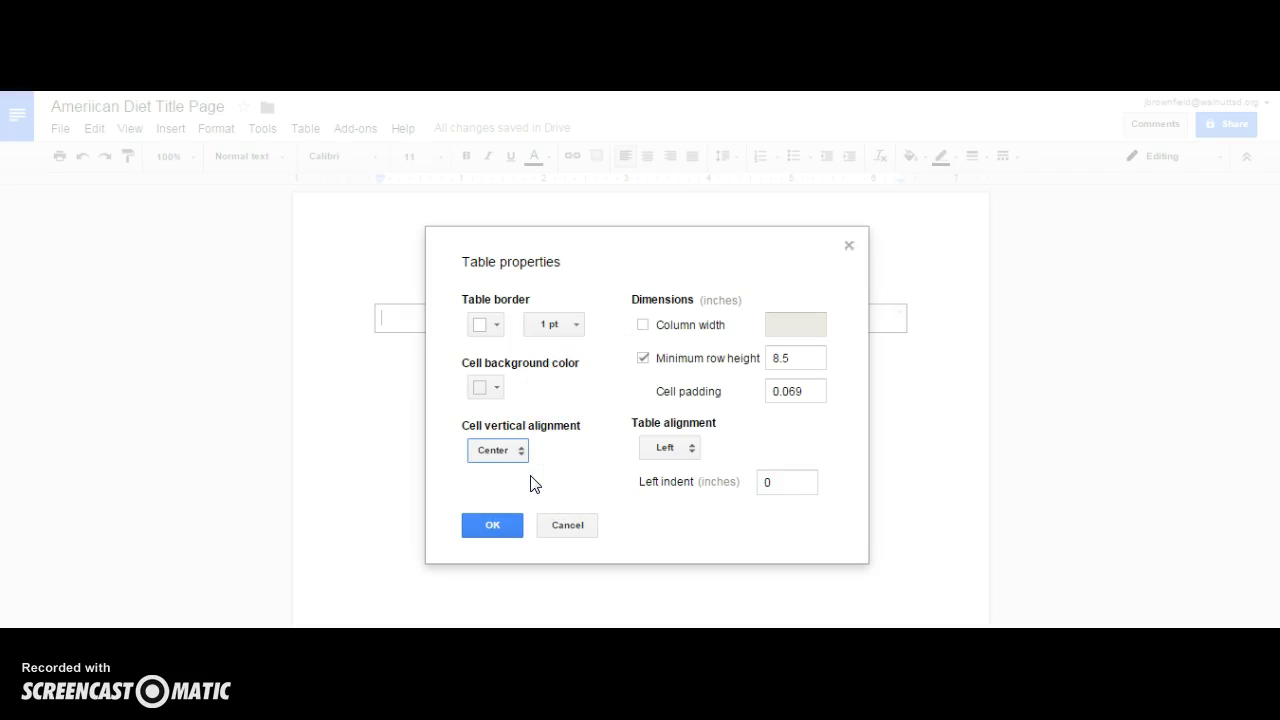
left_click(487, 526)
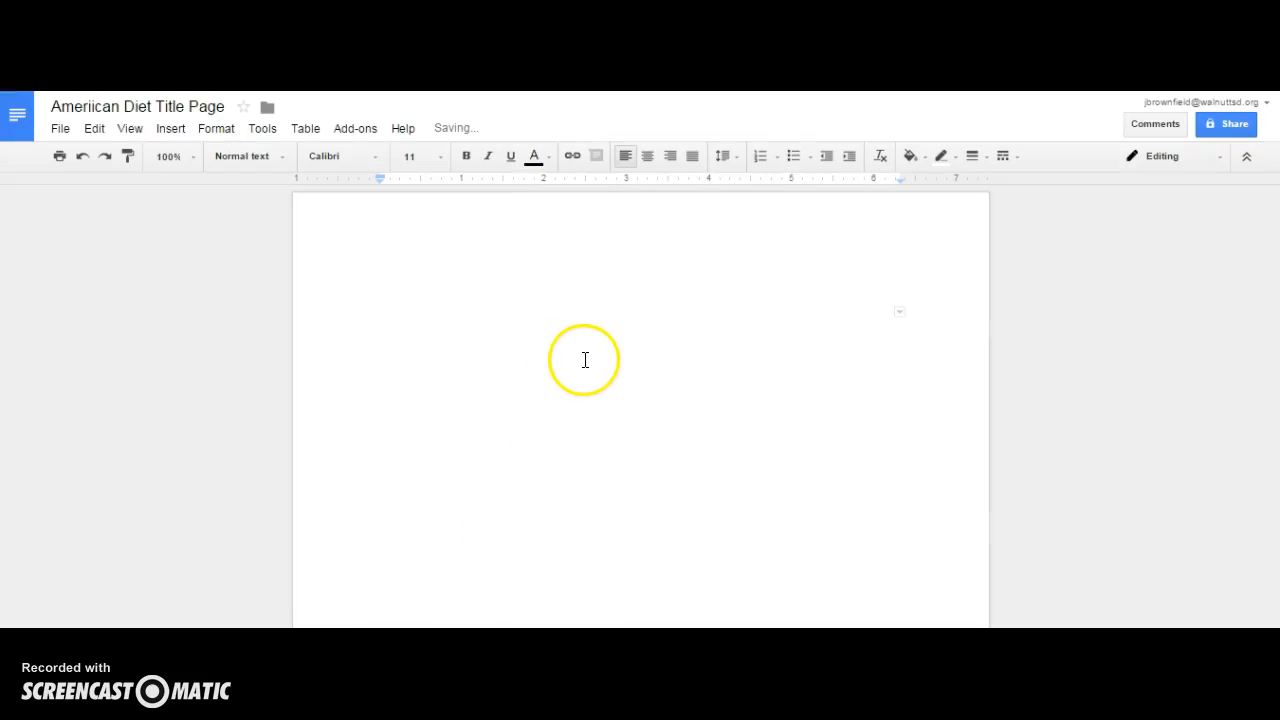
- Type the student's full name in the table cell and start a new line
left_click(586, 359)
left_click(624, 360)
type("Joe Brownfield")
key("Return")
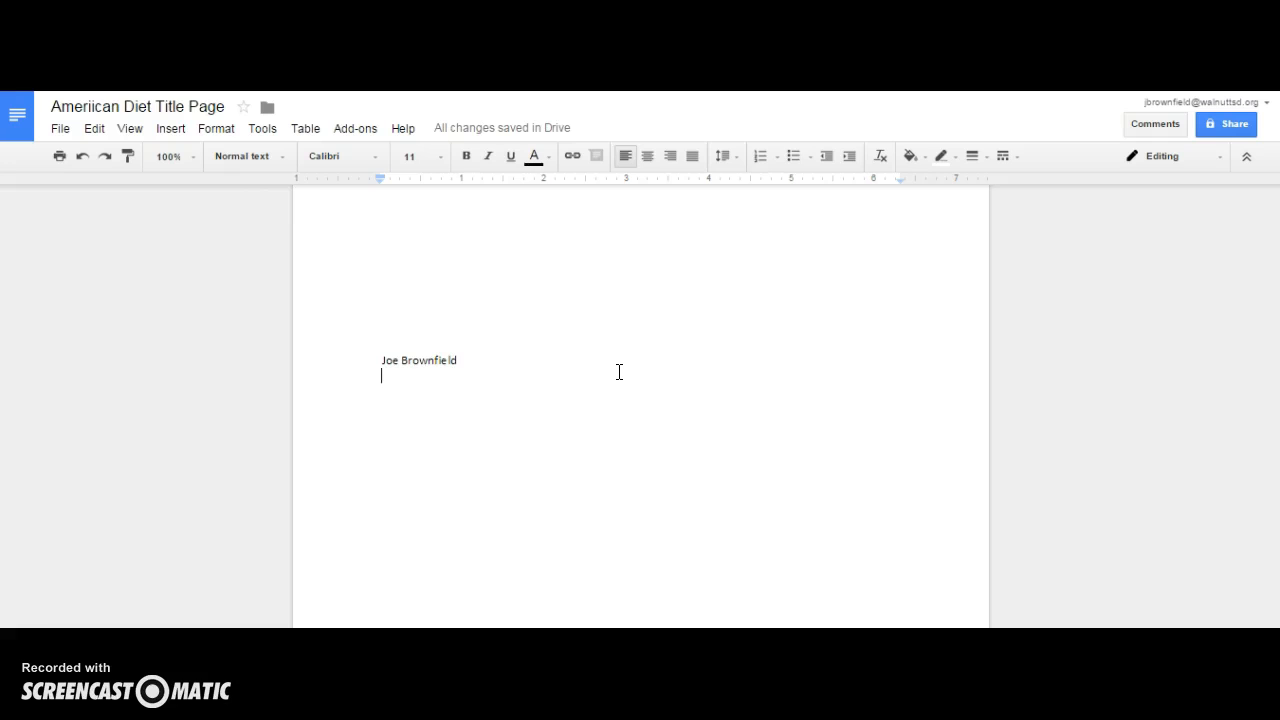
- Add the lines Health and Nutrition 101 and September 30, 2015 below the name
type("Hea")
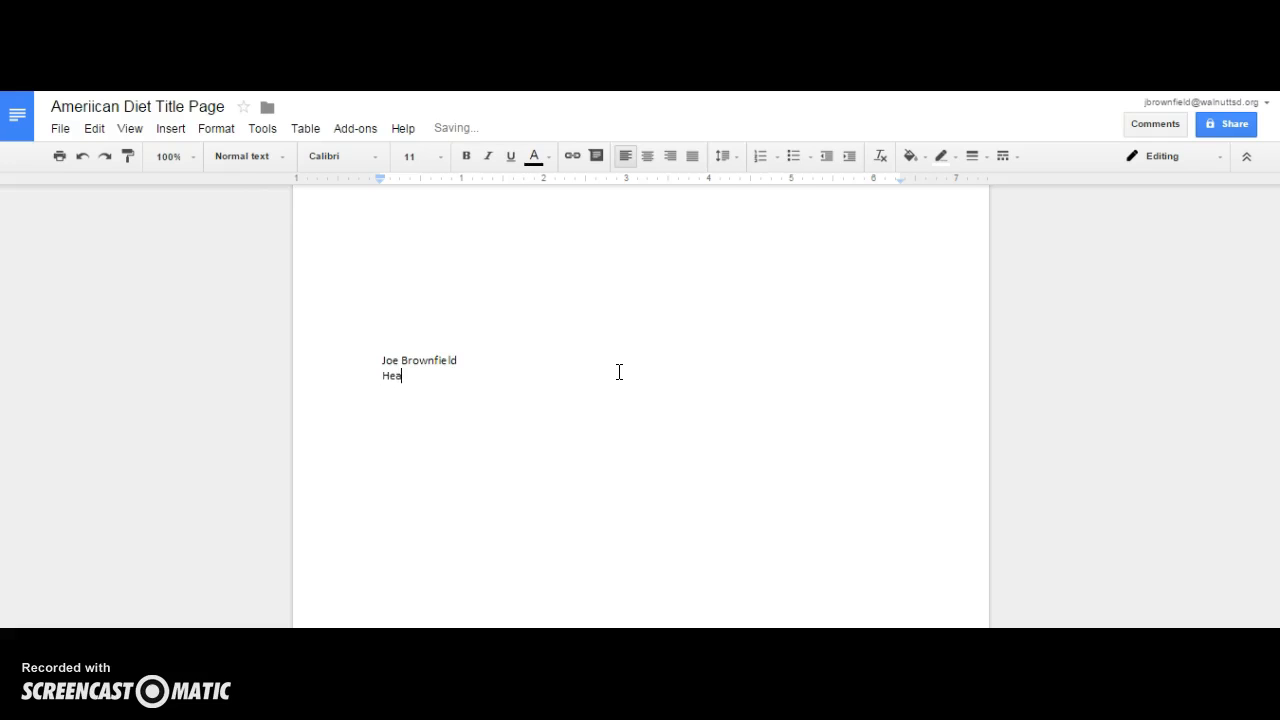
type("lth and Nutrition 101")
key("Return")
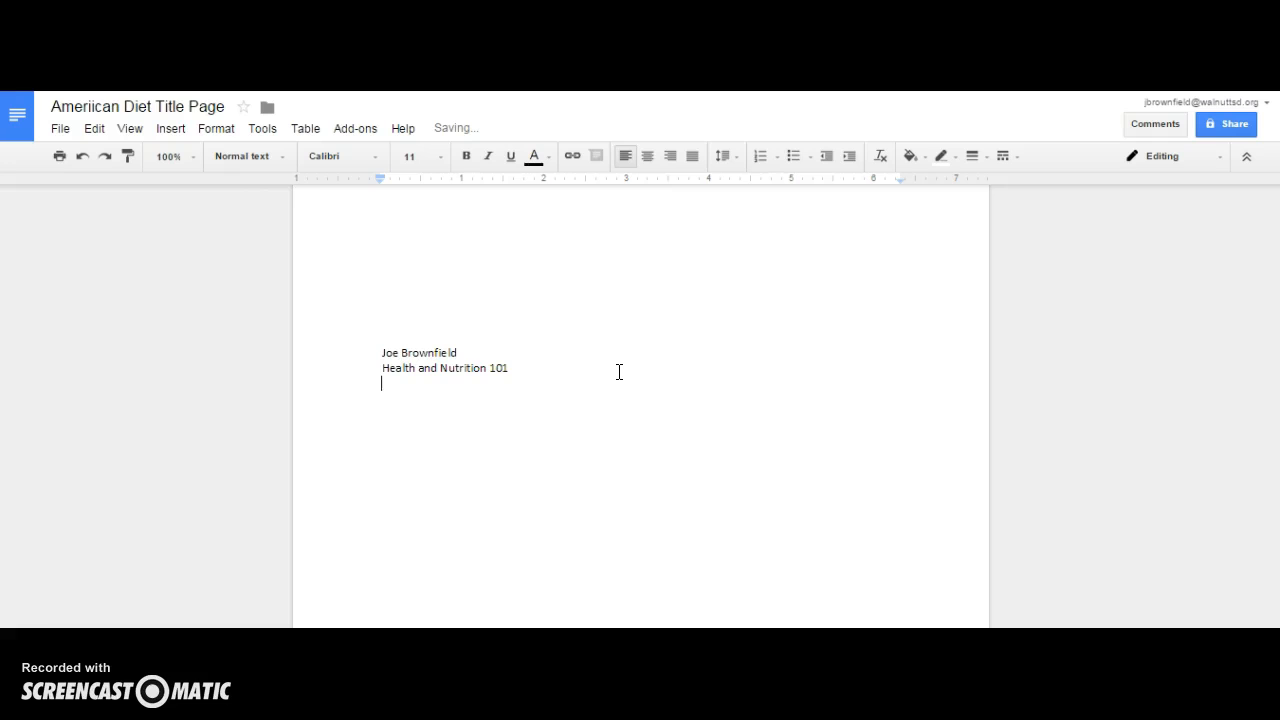
type("September 30, 2015")
- Center-align the three title page lines
left_click_drag(488, 386, 384, 348)
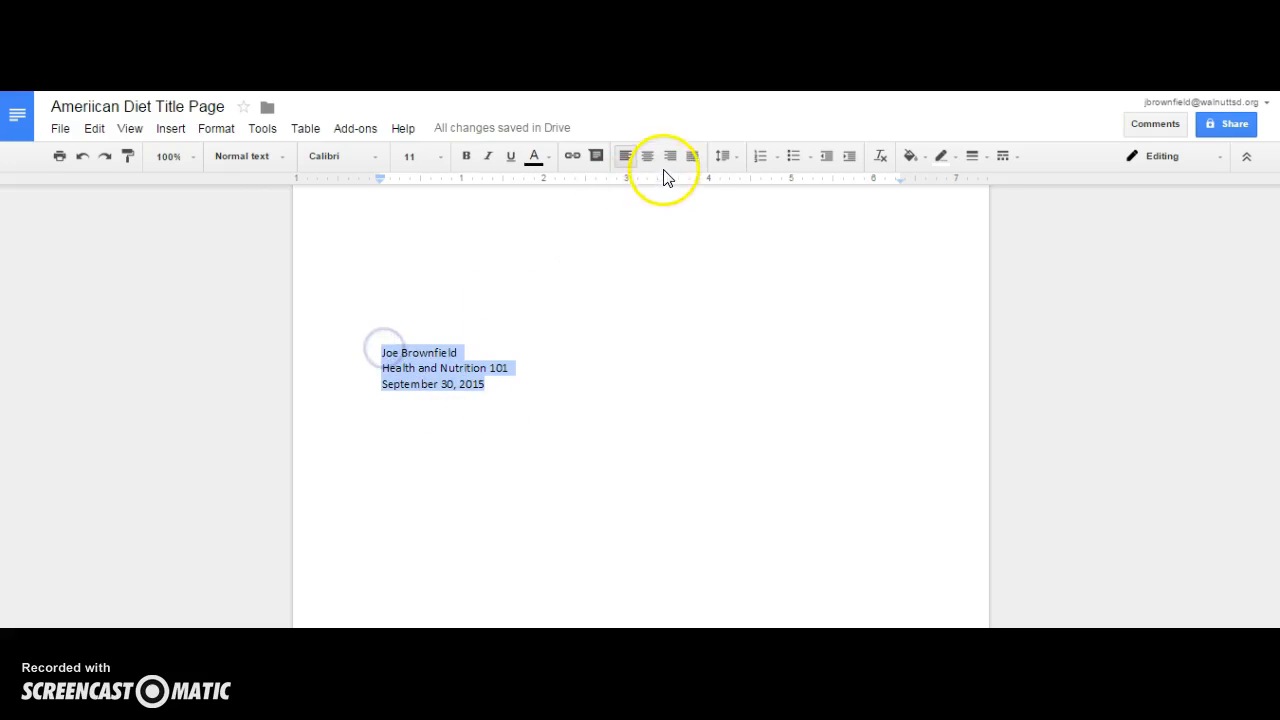
left_click(648, 156)
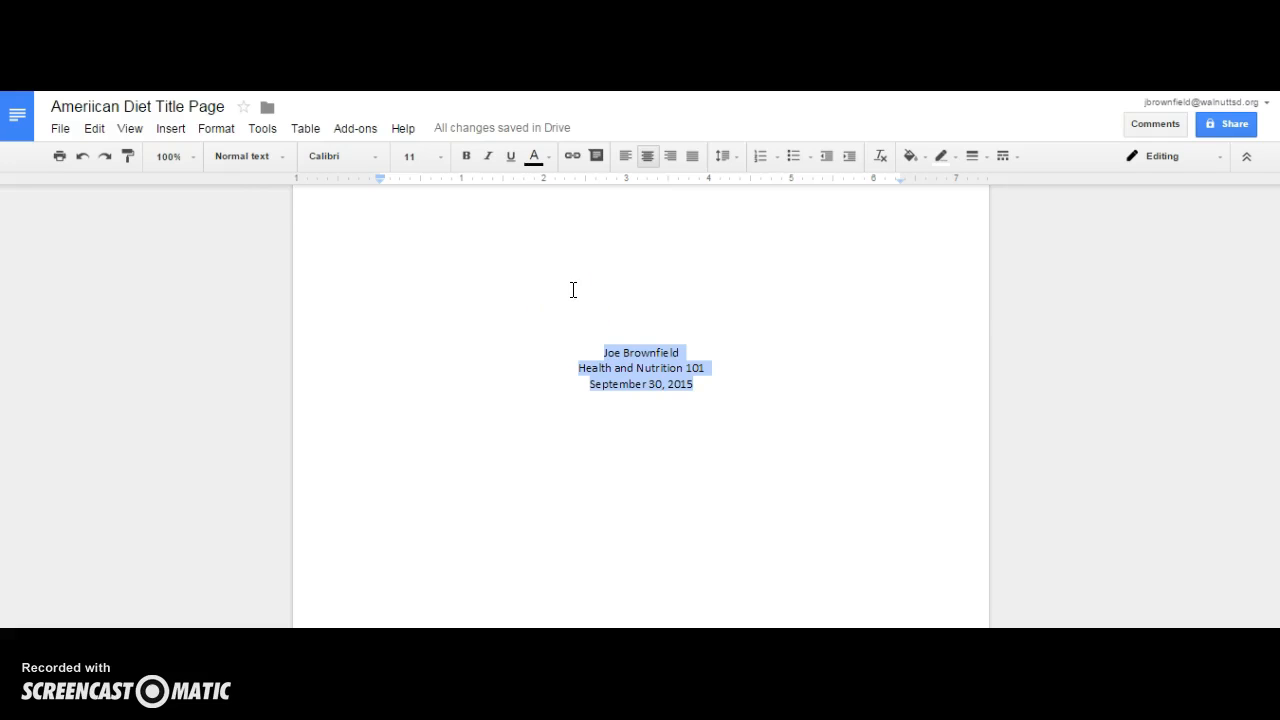
key("ctrl+minus")
key("ctrl+minus")
key("ctrl+minus")
key("ctrl+minus")
key("ctrl+minus")
key("ctrl+minus")
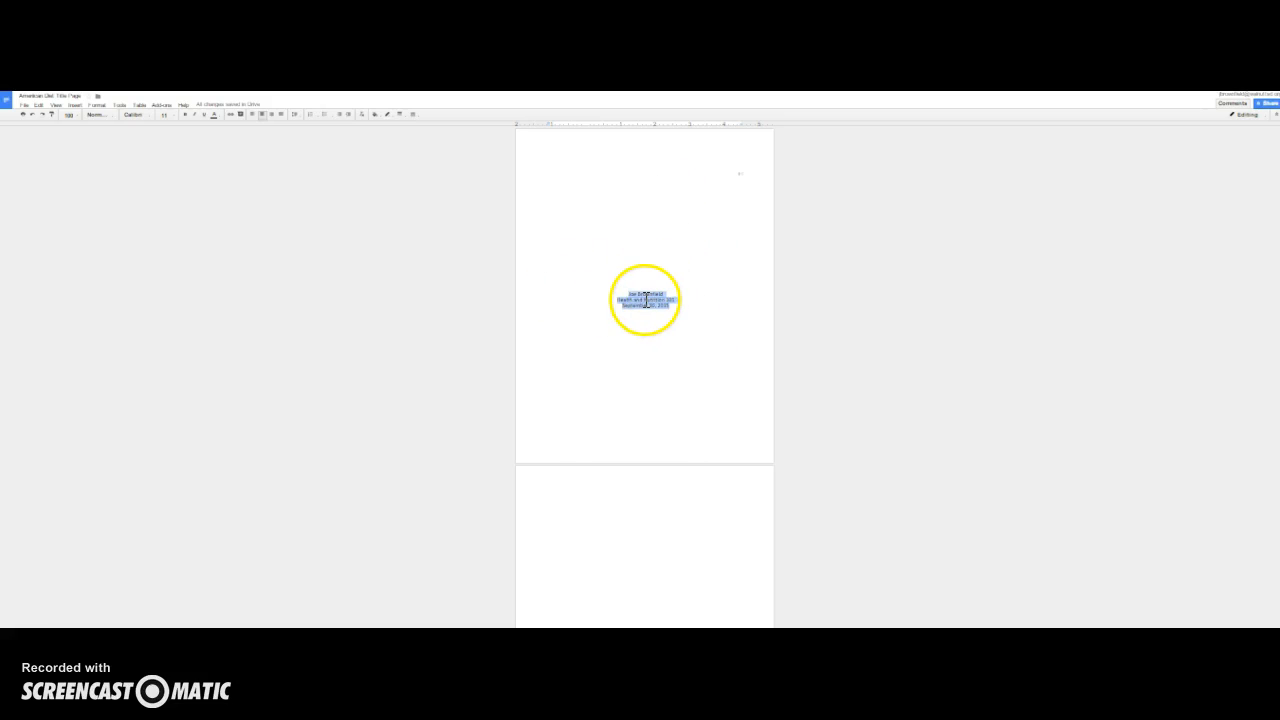
key("ctrl+plus")
key("ctrl+plus")
key("ctrl+plus")
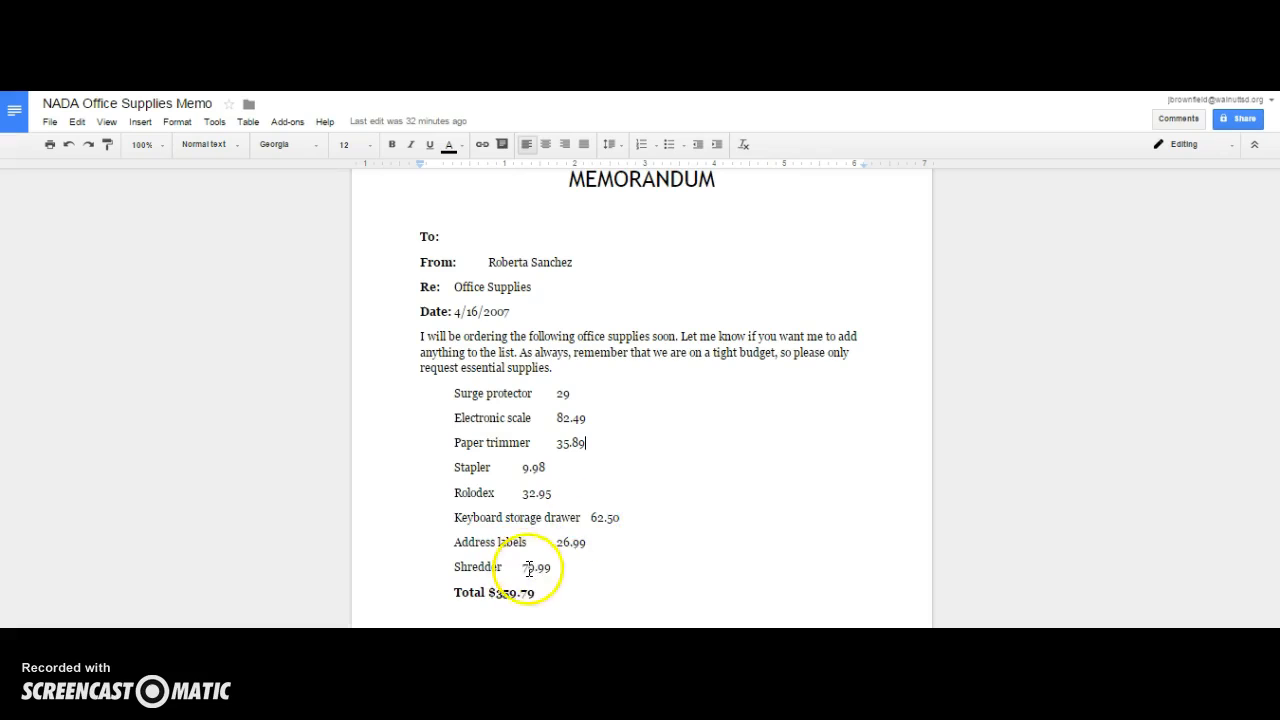
- In the office supplies memo, give the item list a left tab stop near 0.75 inch and a right tab stop near 3.5 inches
left_click_drag(541, 592, 455, 394)
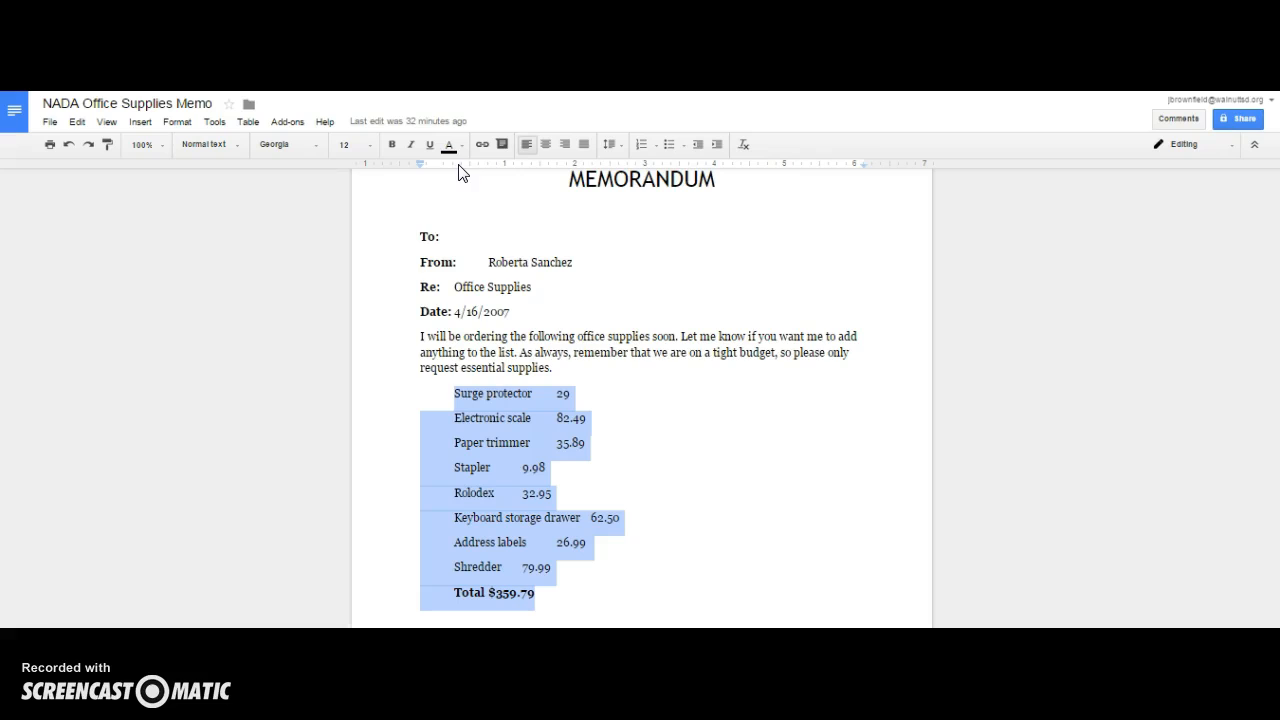
left_click(487, 174)
left_click(487, 164)
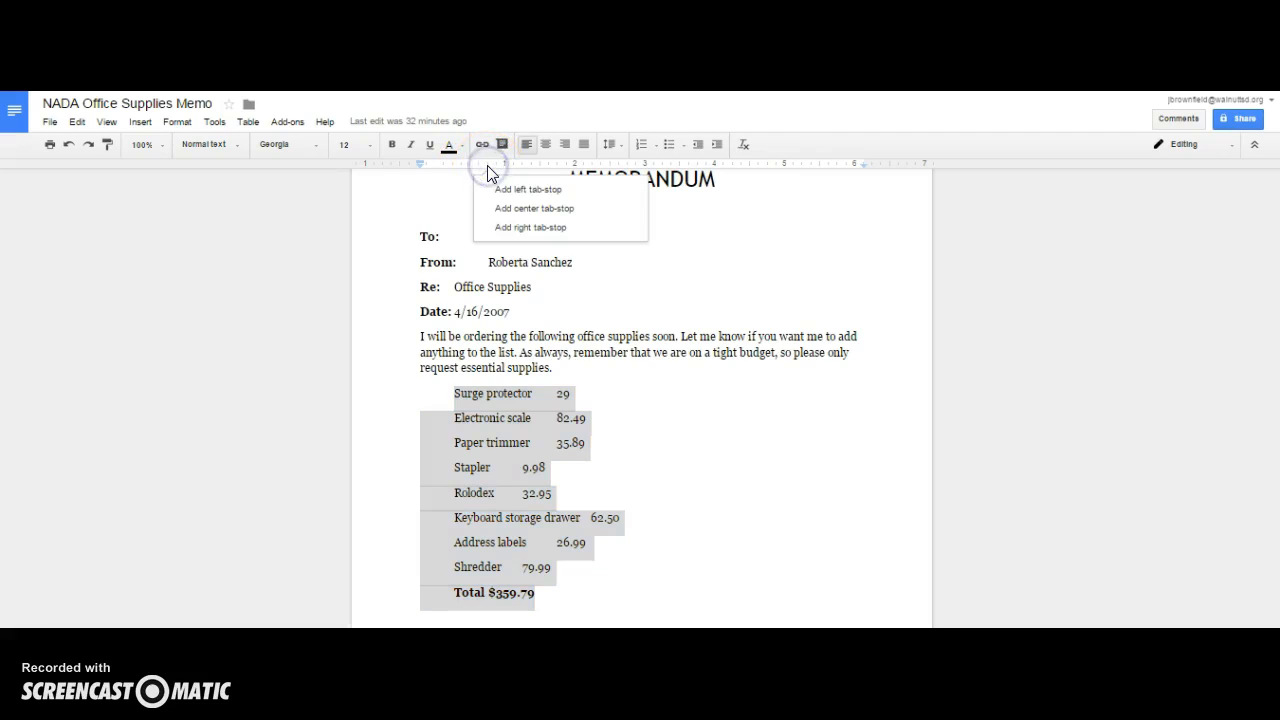
left_click(488, 187)
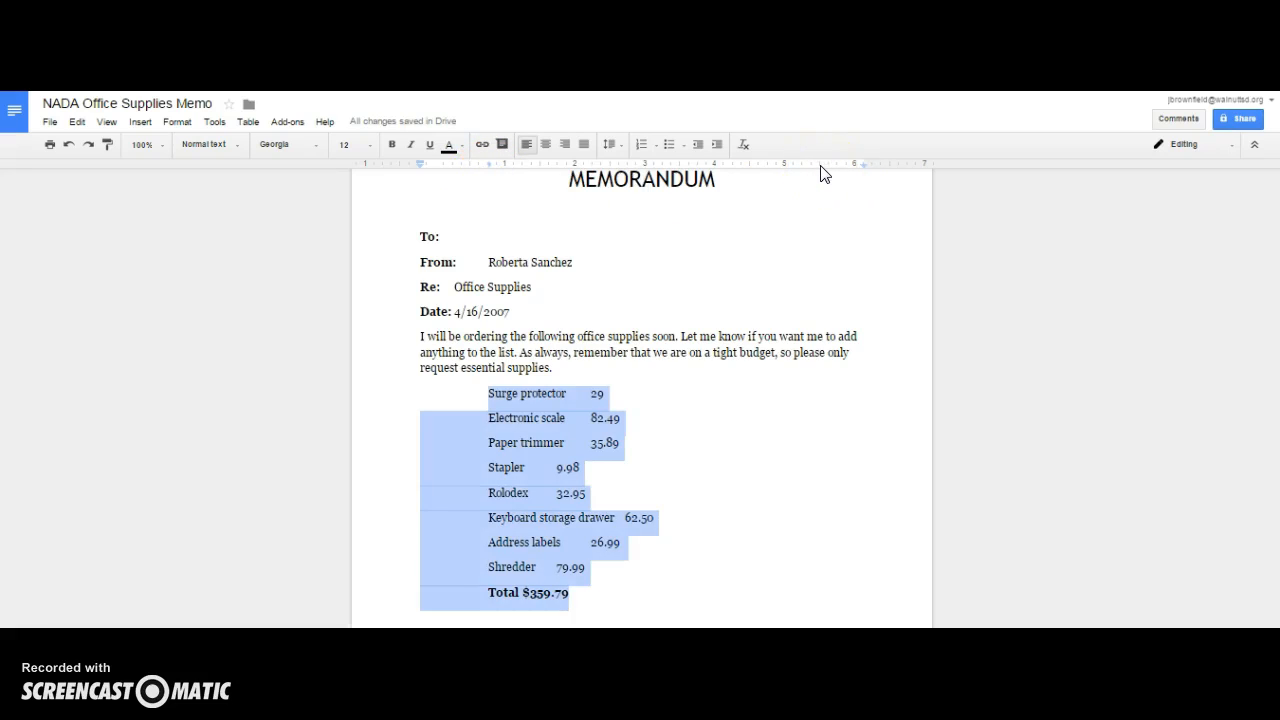
left_click(678, 163)
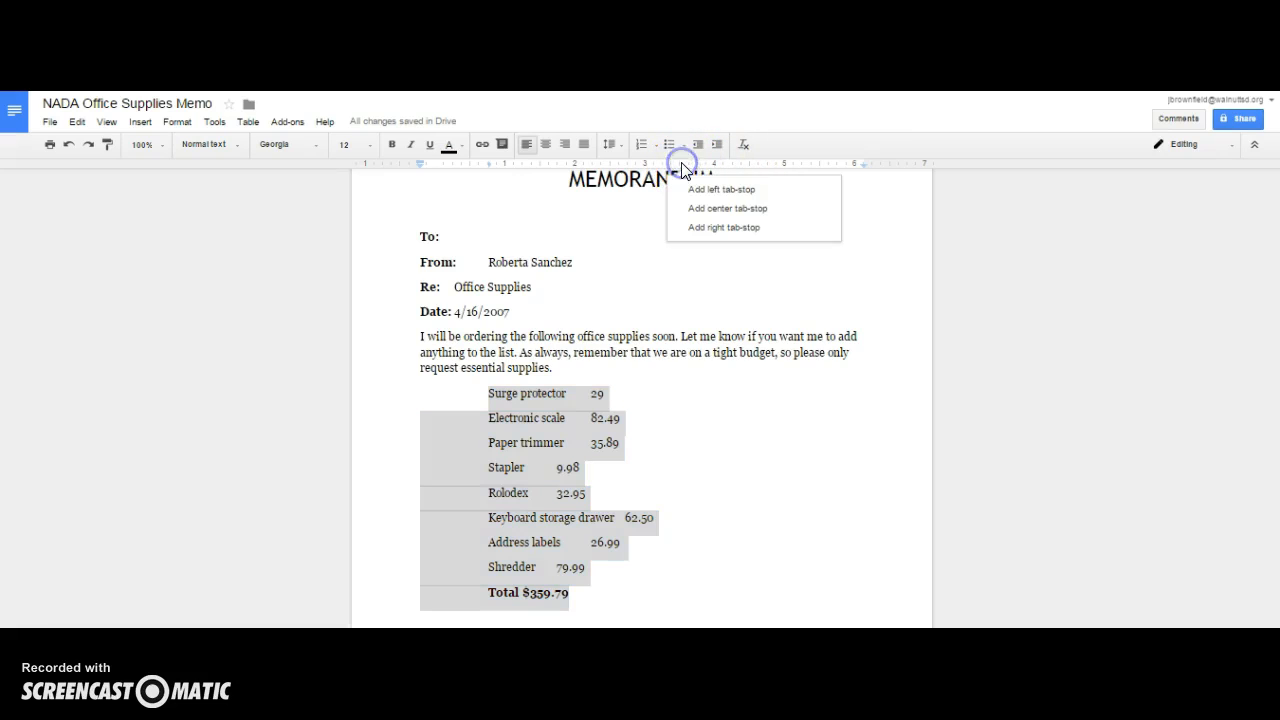
left_click(695, 228)
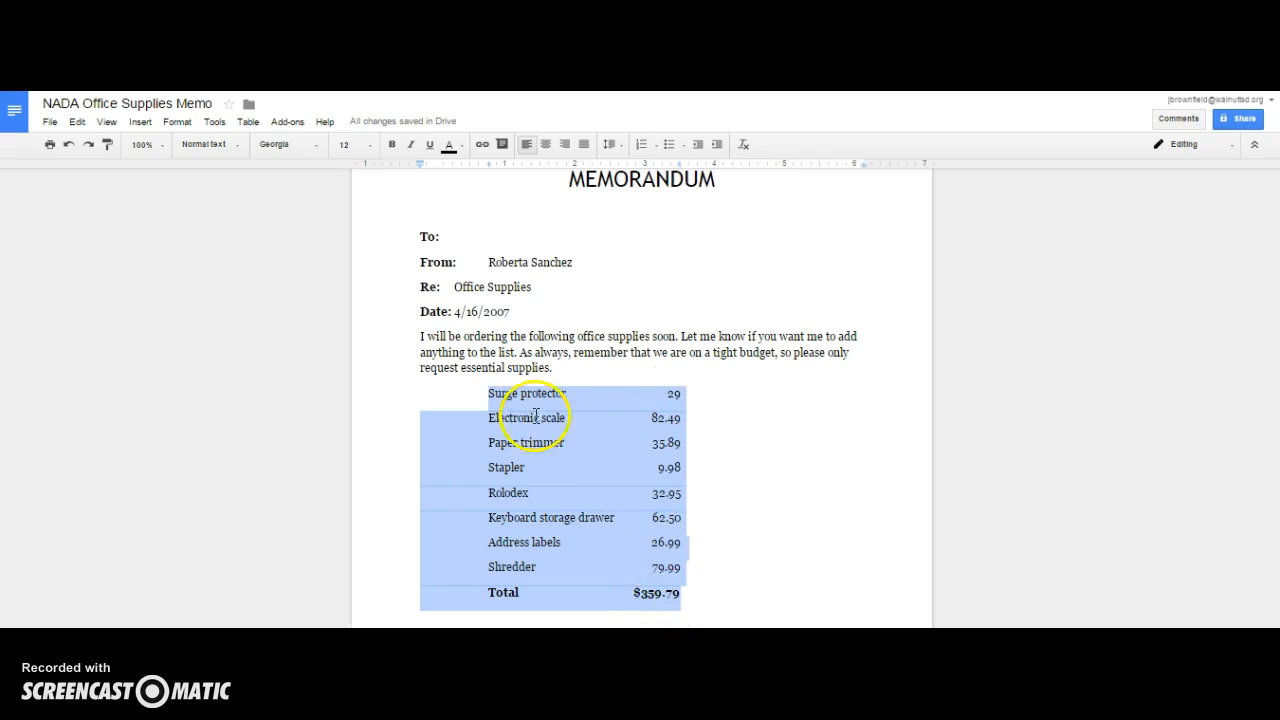
- Enter the recipient's name on the memo's To: line
left_click(478, 236)
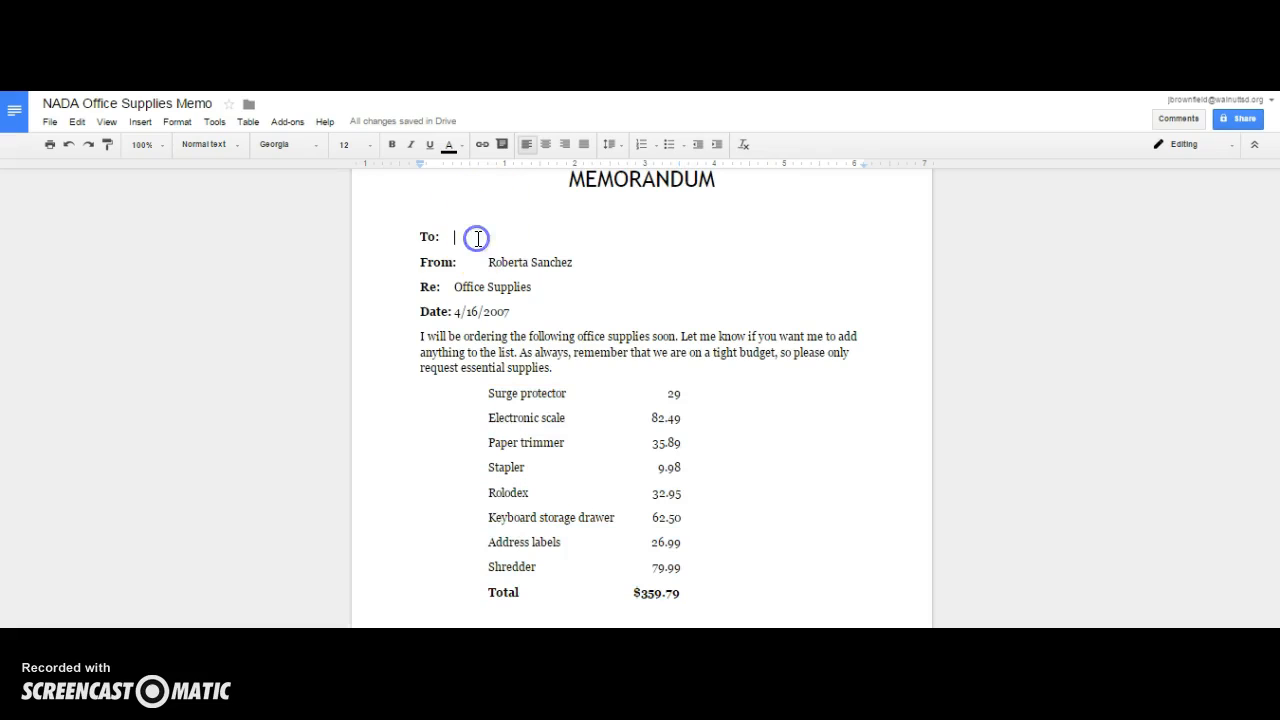
type("Joe Brownfield")
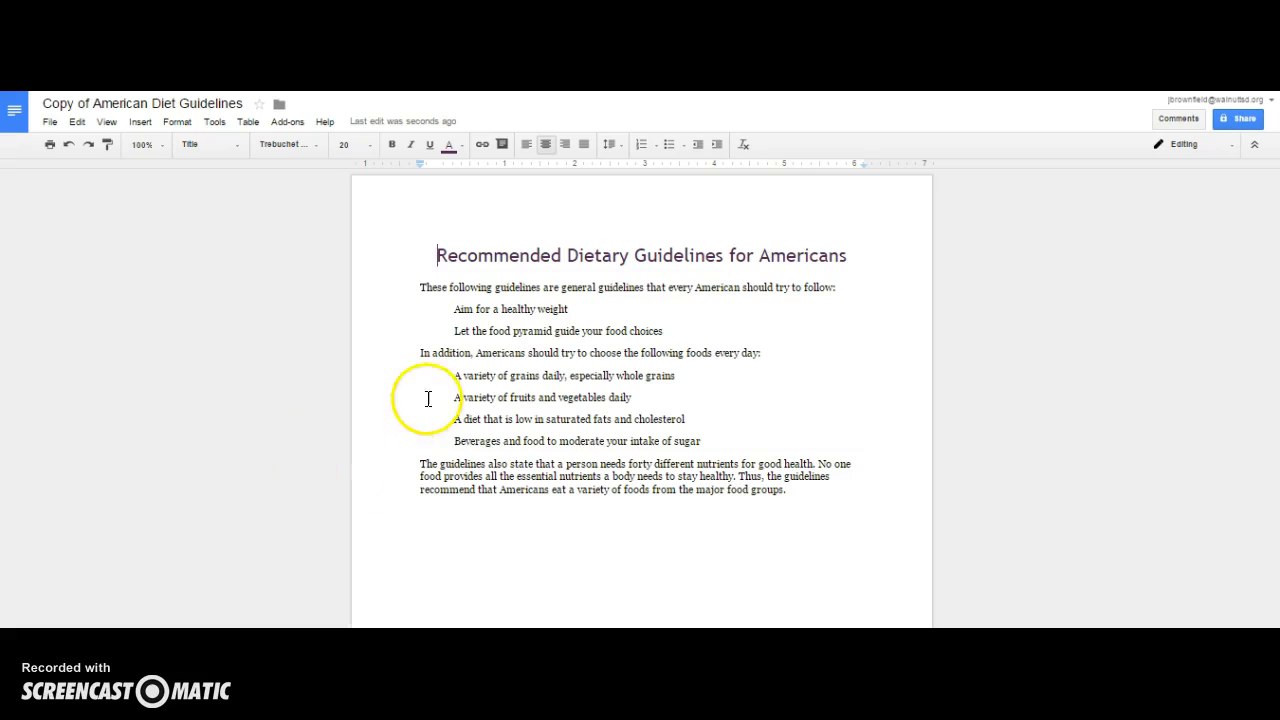
- In the diet guidelines, make the first two guidelines a numbered list and add a third item, Be physically active each day
left_click_drag(455, 309, 669, 331)
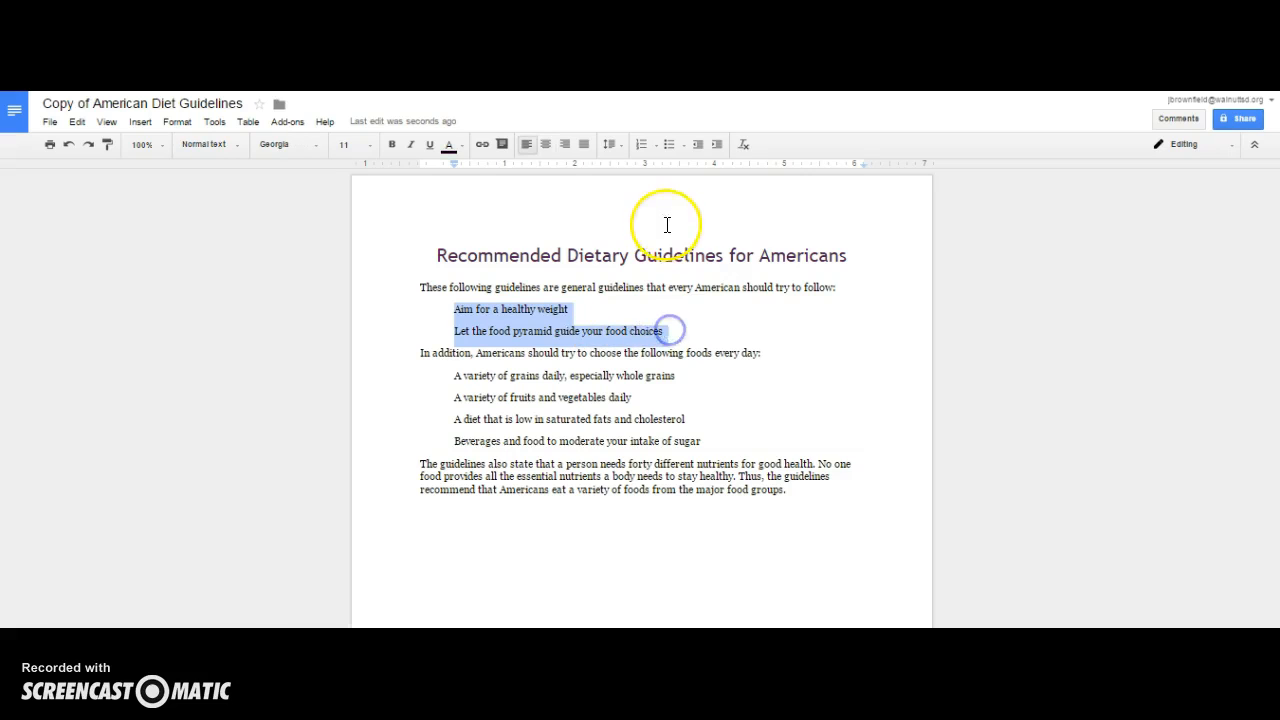
left_click(641, 144)
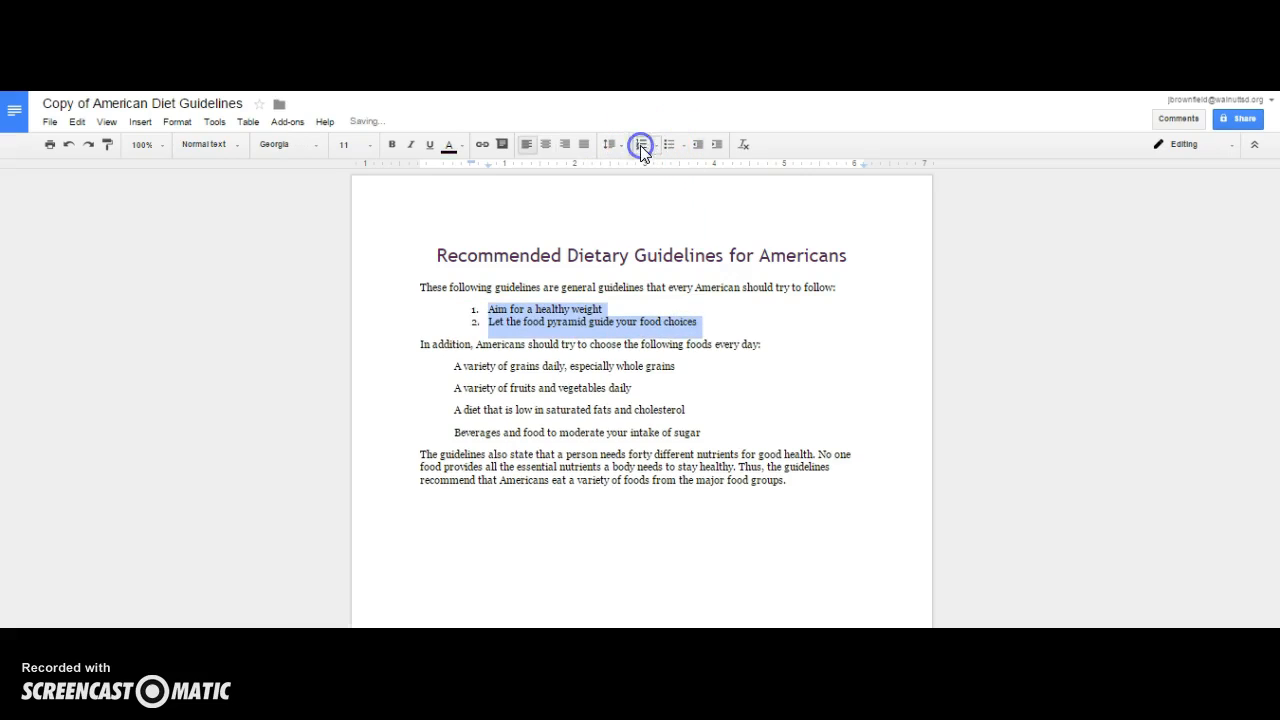
left_click(702, 322)
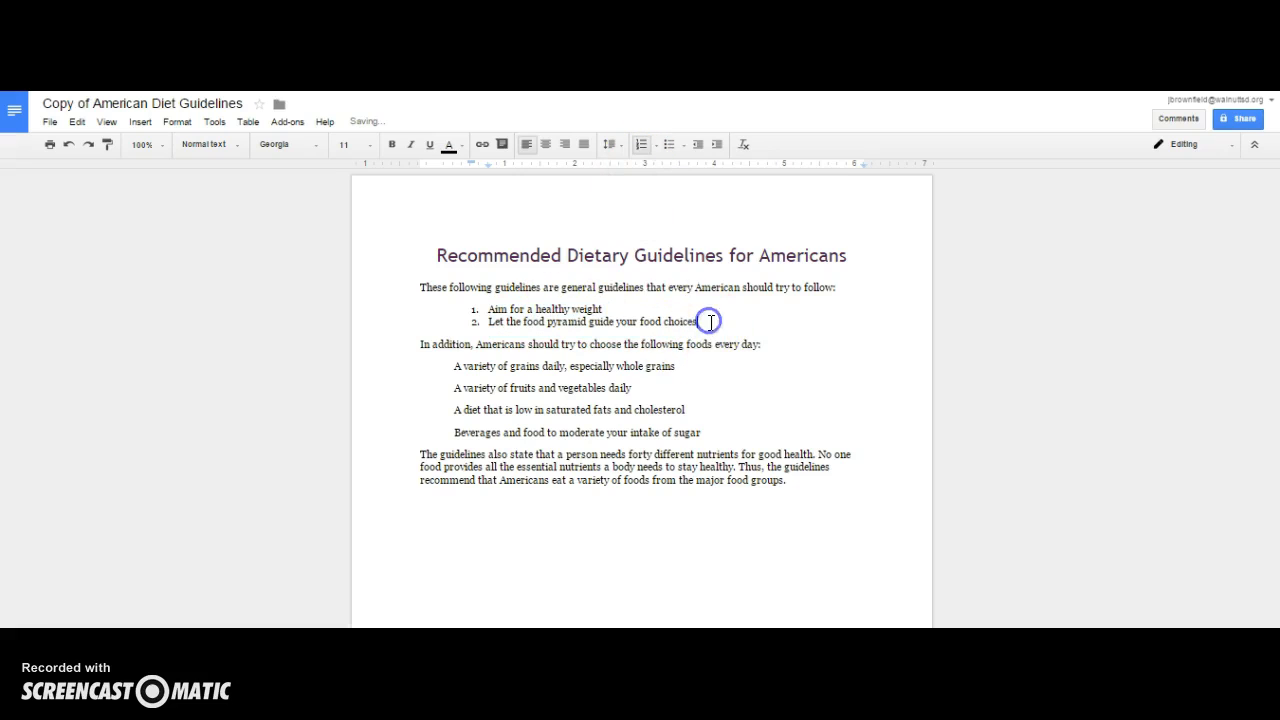
key("Return")
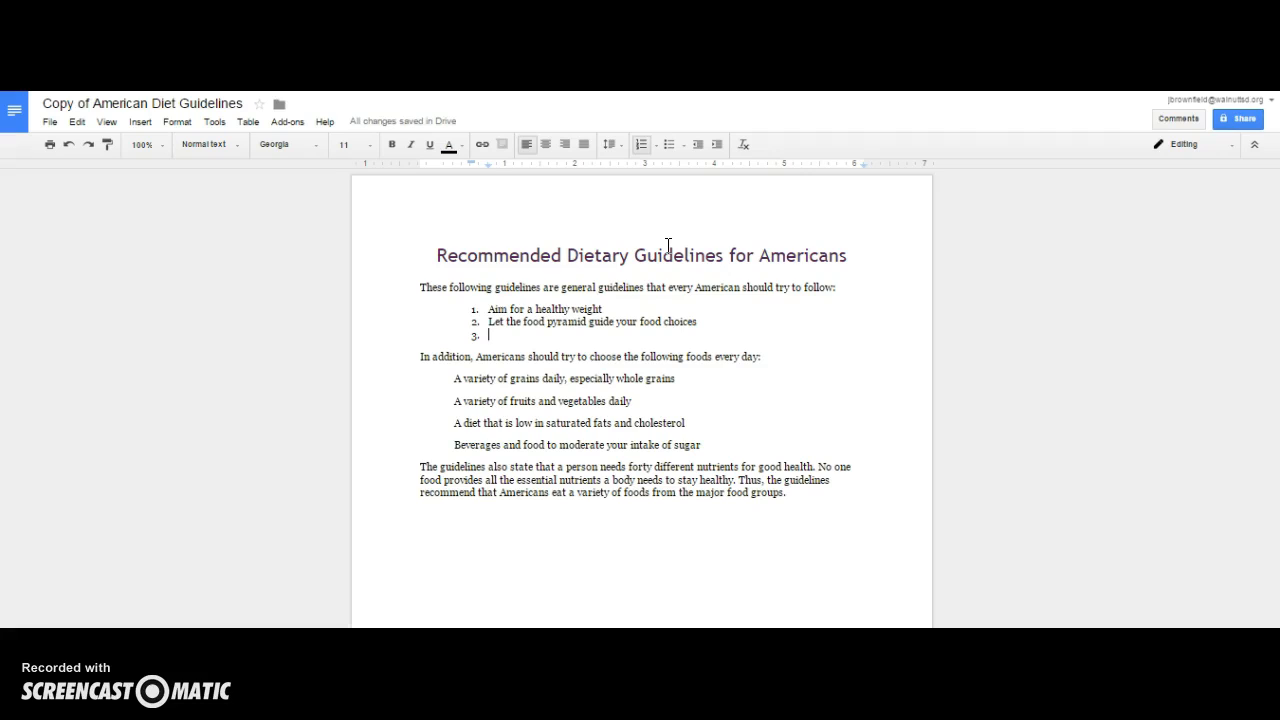
type("Be p")
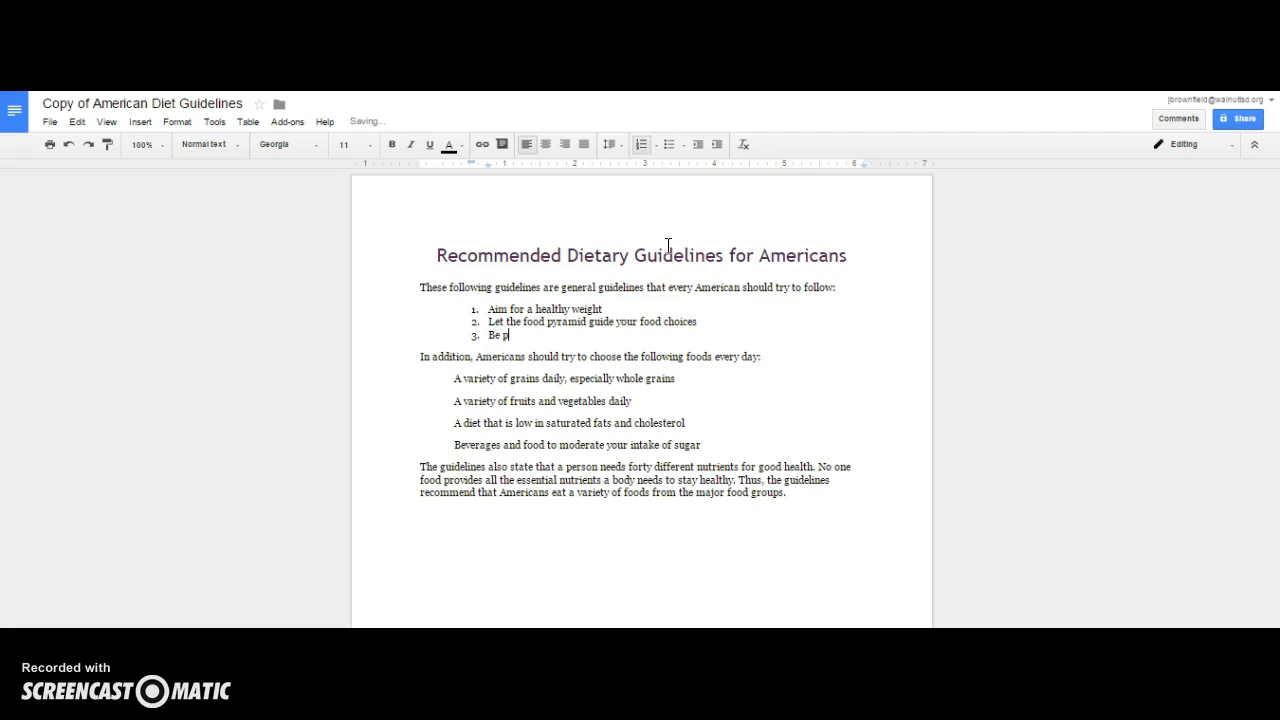
type("hysically active each day")
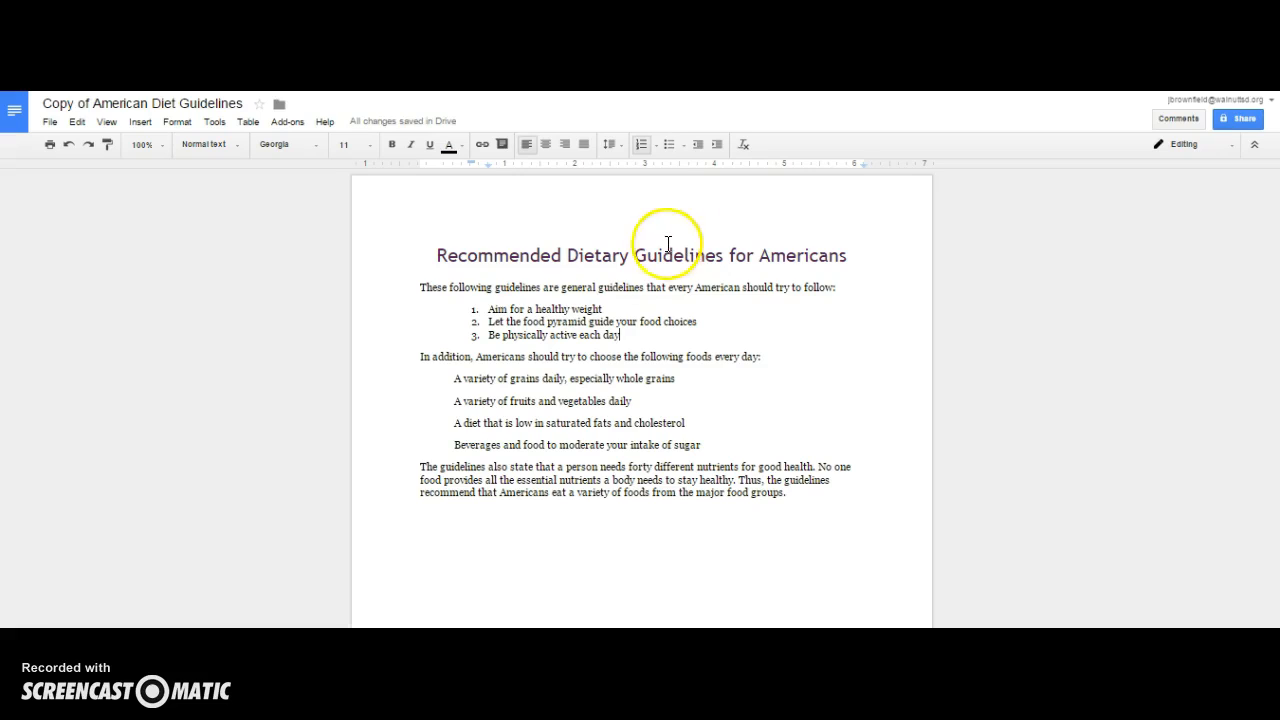
- Turn the four daily food lines into a bulleted list and add a fifth bullet, Food with less salt
left_click_drag(453, 378, 709, 443)
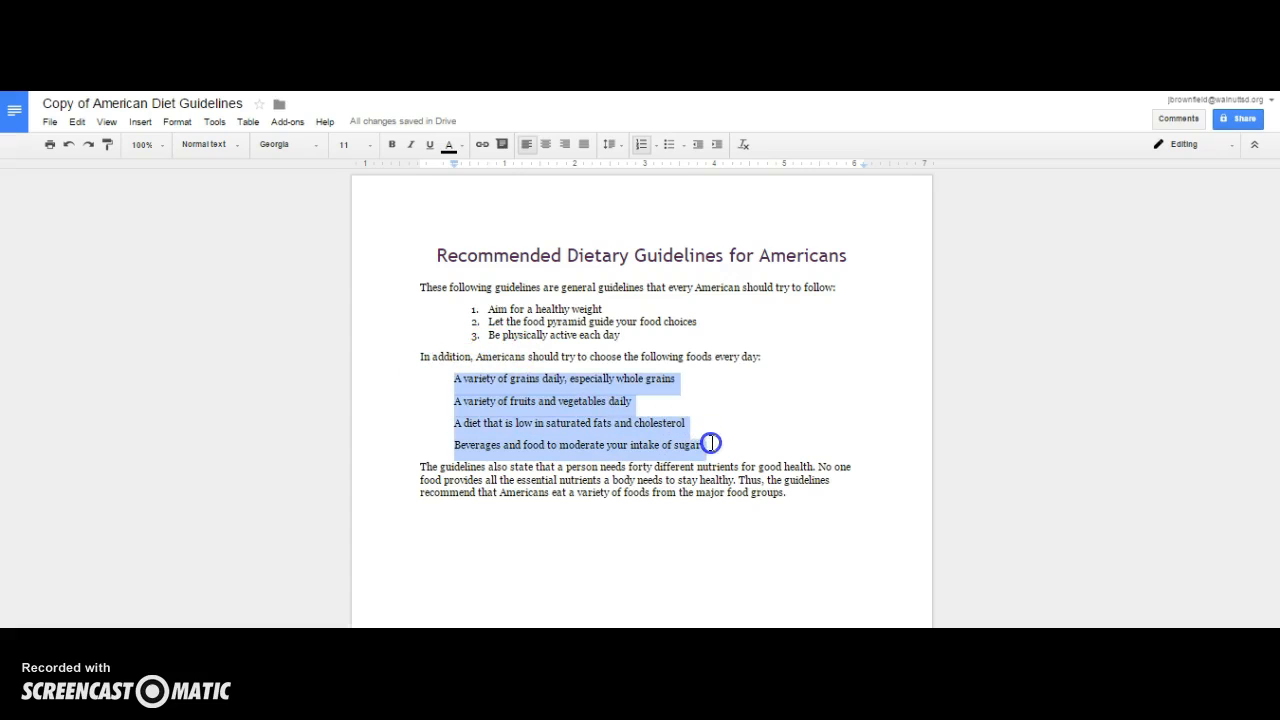
left_click(669, 144)
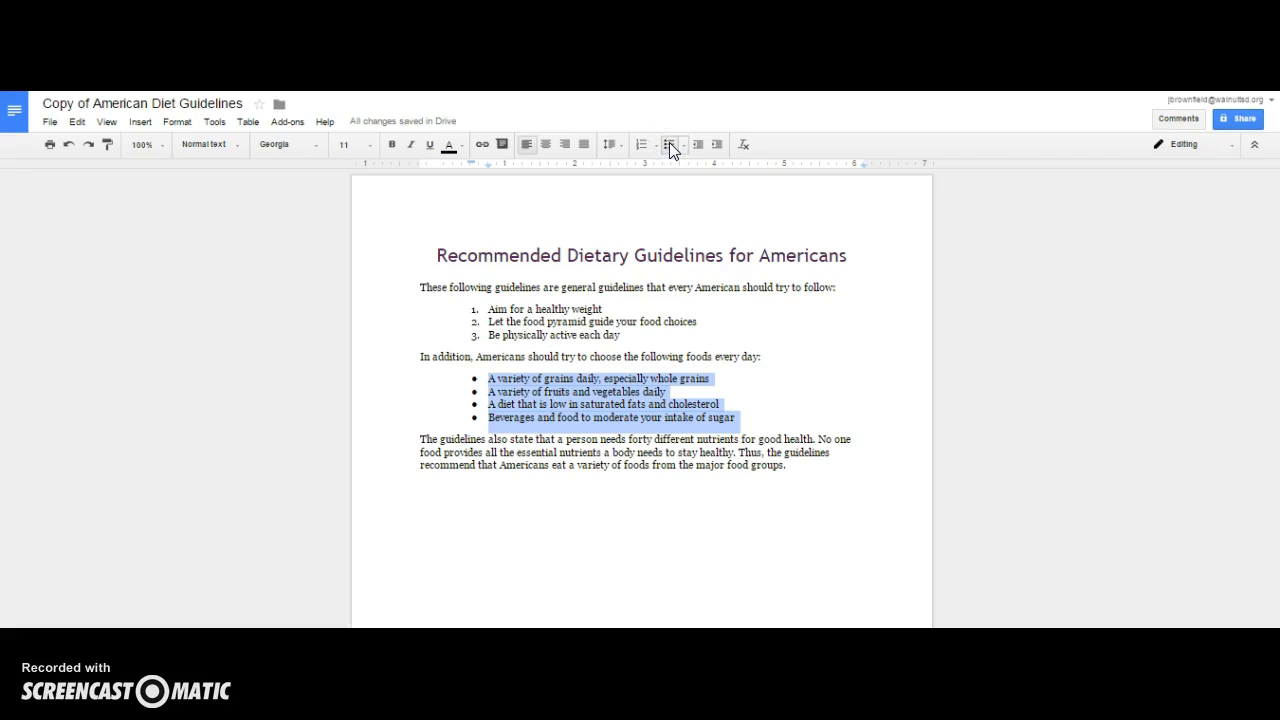
left_click(737, 417)
key("Return")
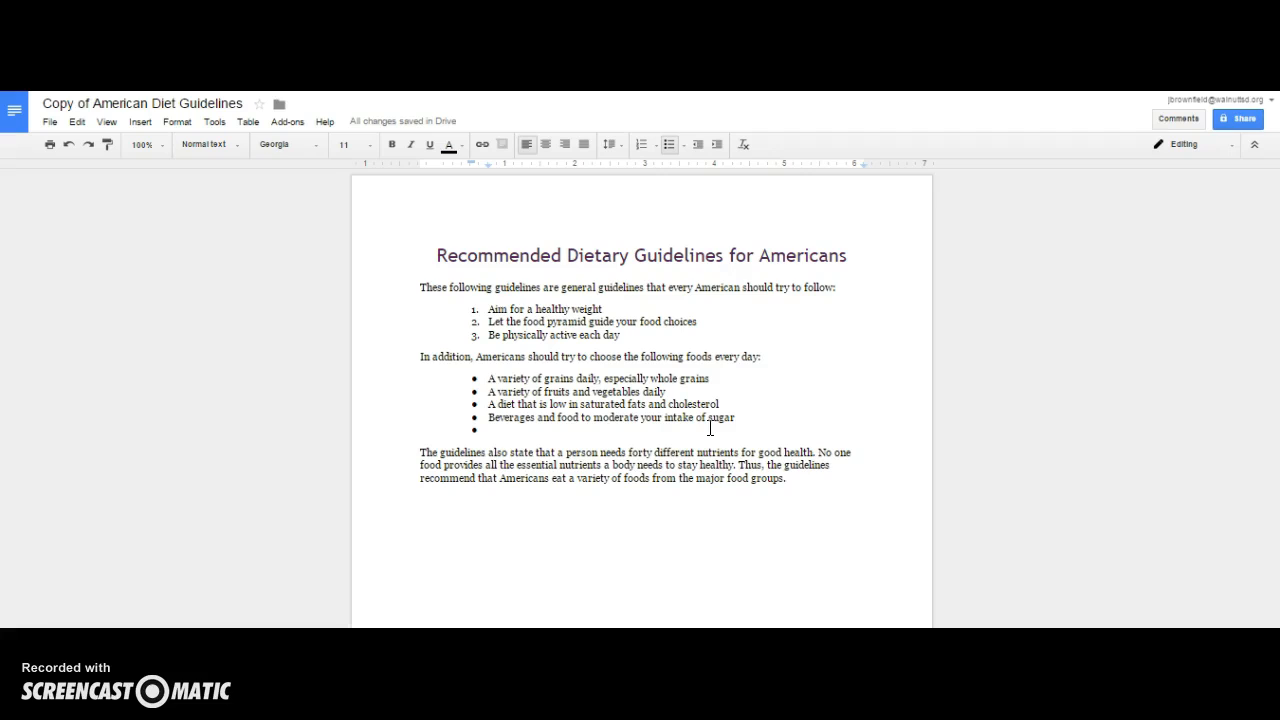
type("Food with less salt")
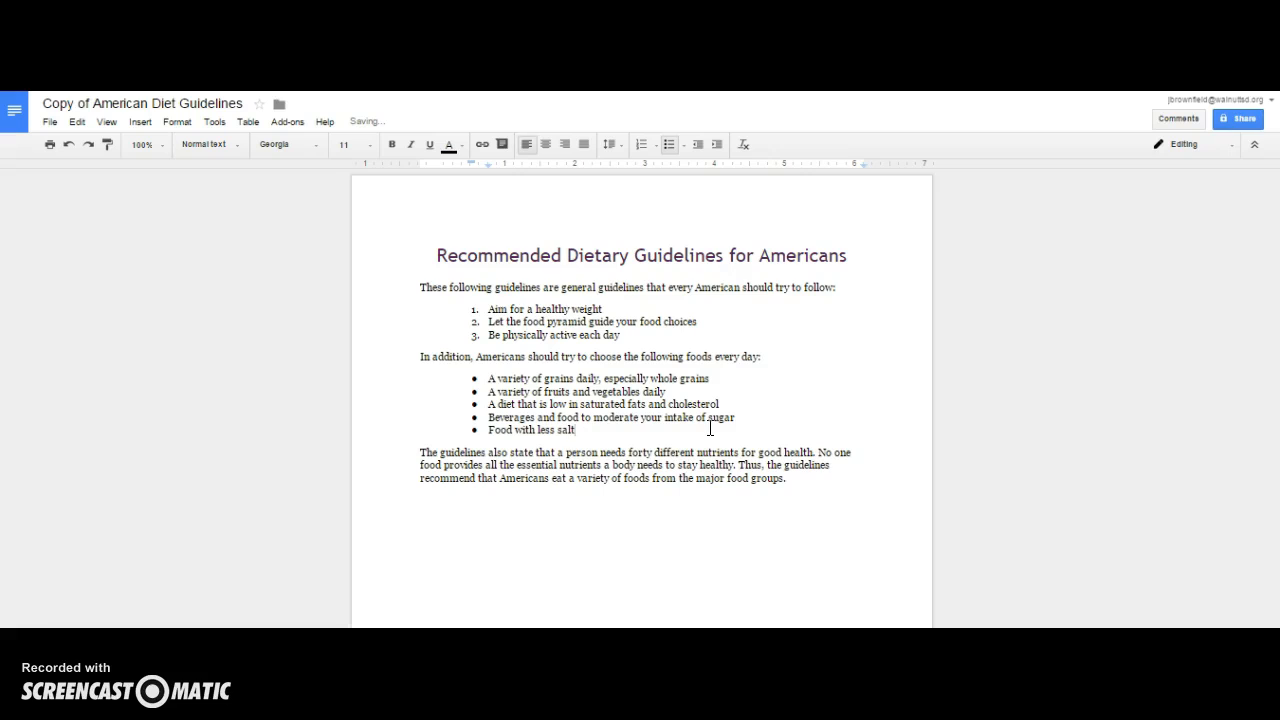
- Below the bullets, add the paragraph These guidelines emphasize that moderate consumption is the key to good health
key("Return")
key("Return")
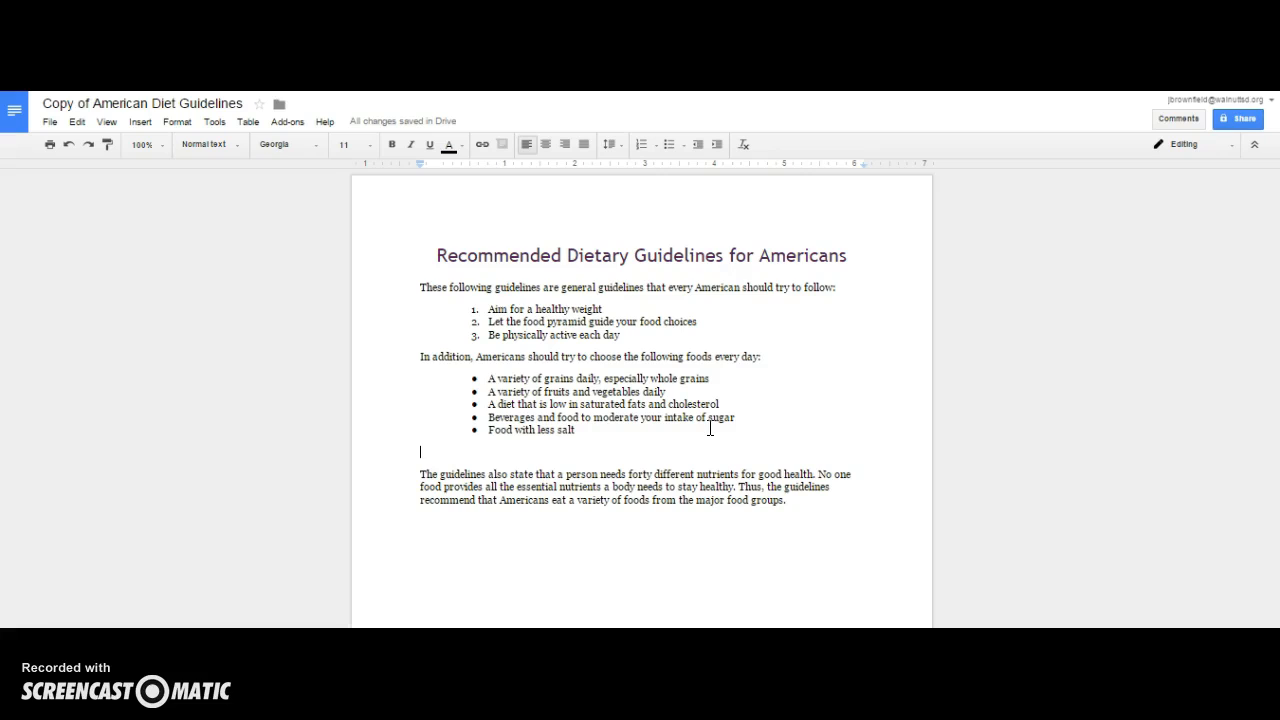
type("These guidelines emphasize that")
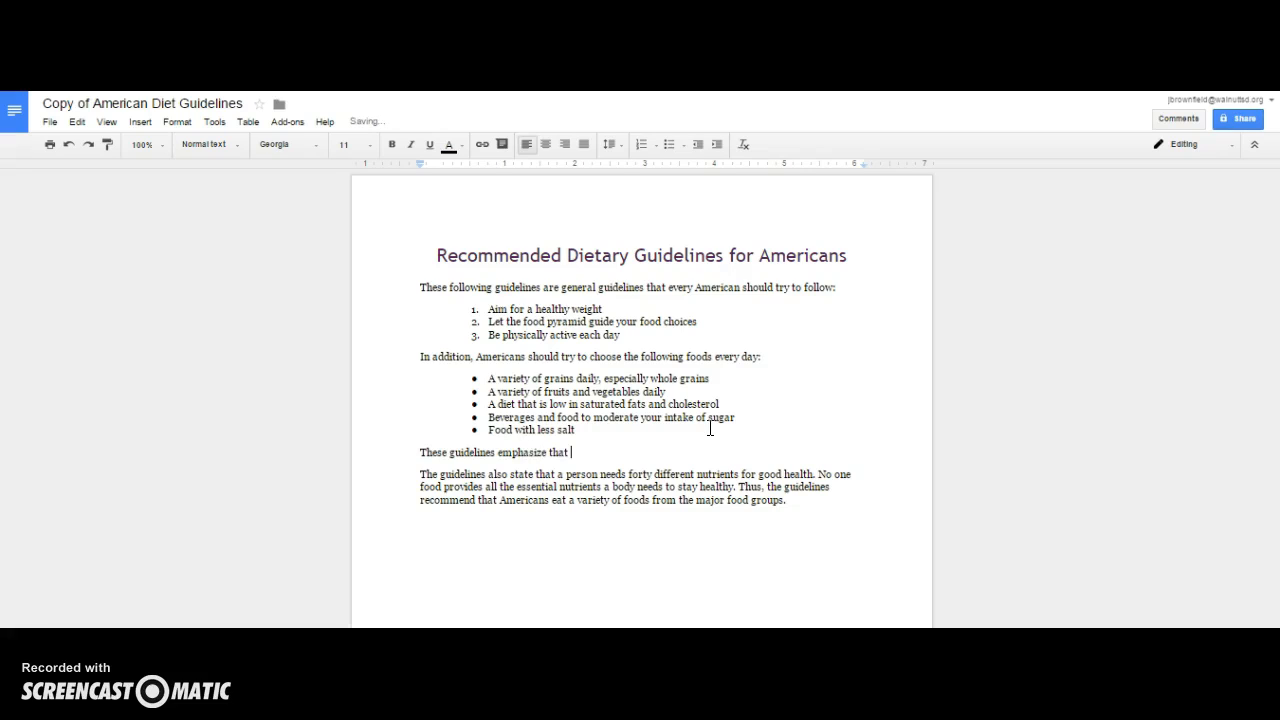
type("mod")
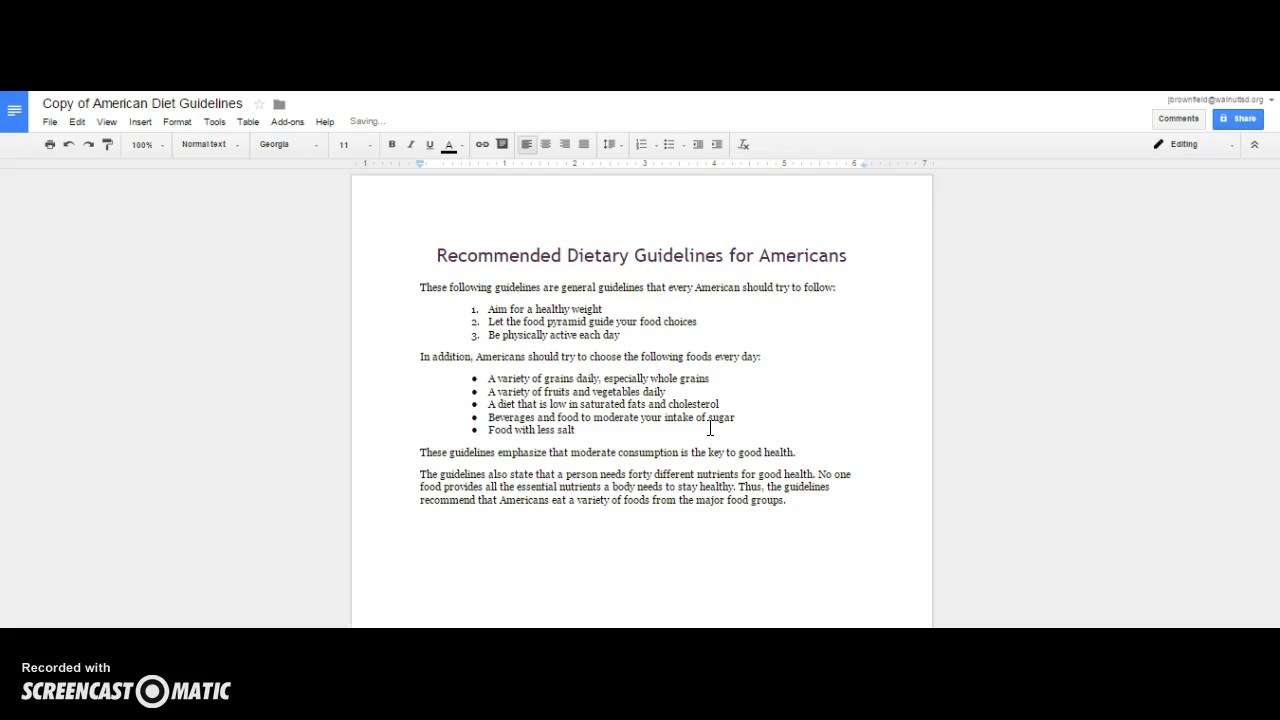
- Switch the three numbered guidelines to the Roman numeral list style I., II., III
left_click(618, 338)
left_click_drag(618, 338, 485, 312)
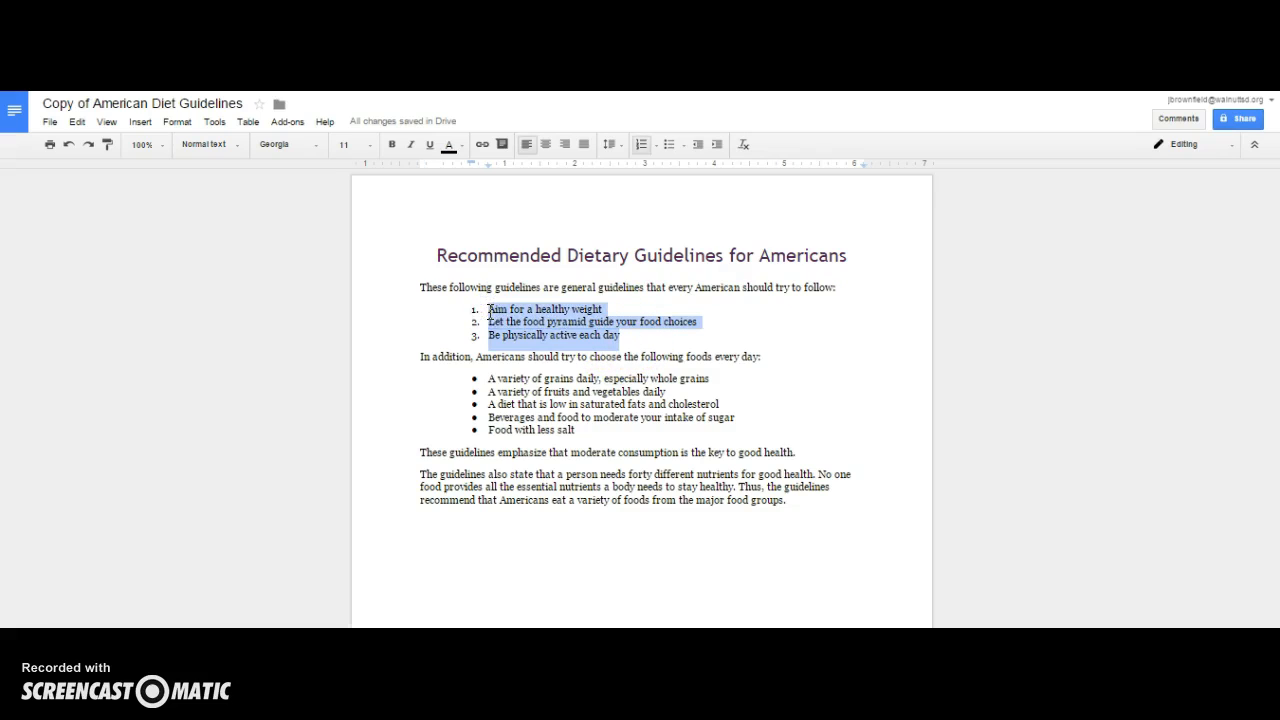
left_click(657, 148)
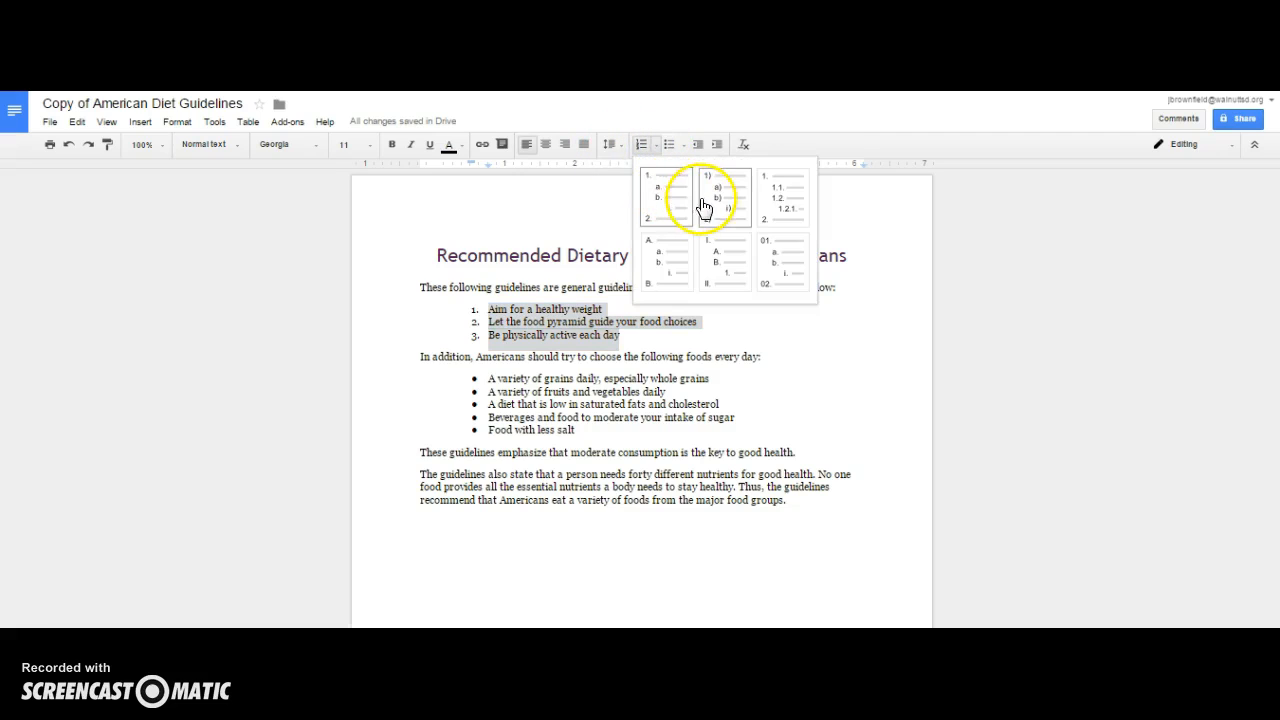
left_click(721, 247)
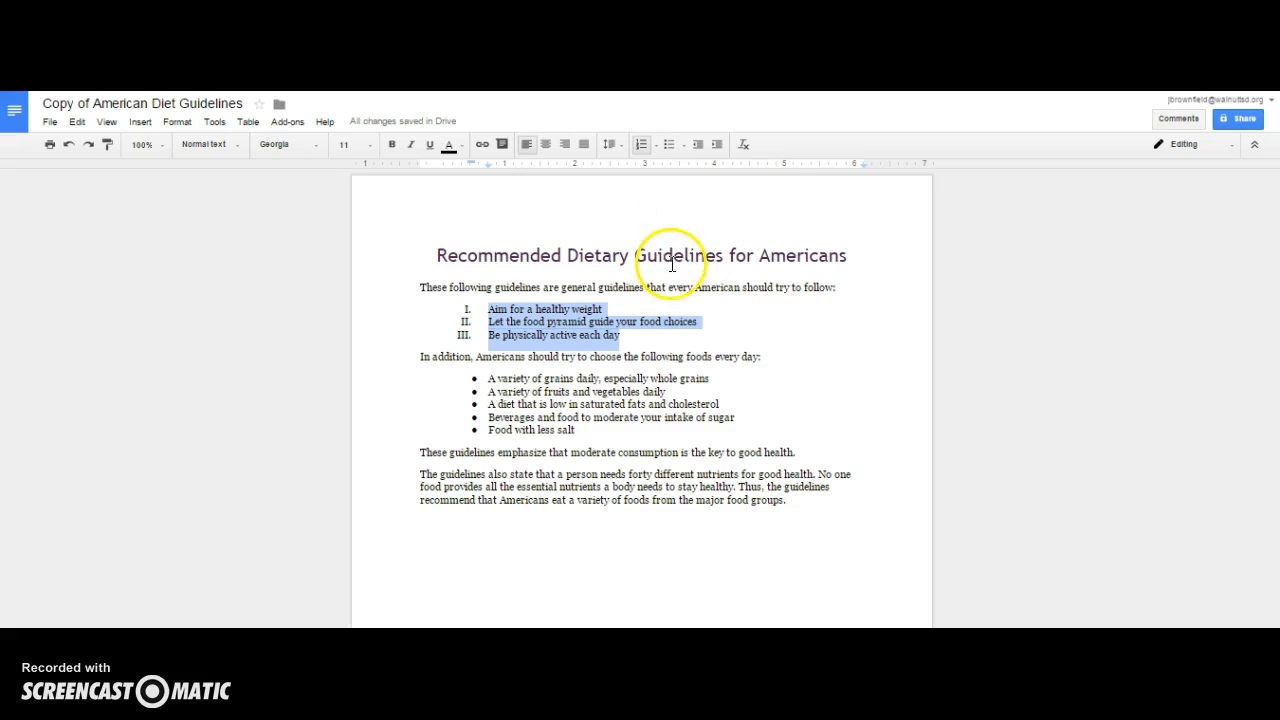
- Change the five daily food bullets to the diamond bullet style
left_click_drag(580, 432, 500, 374)
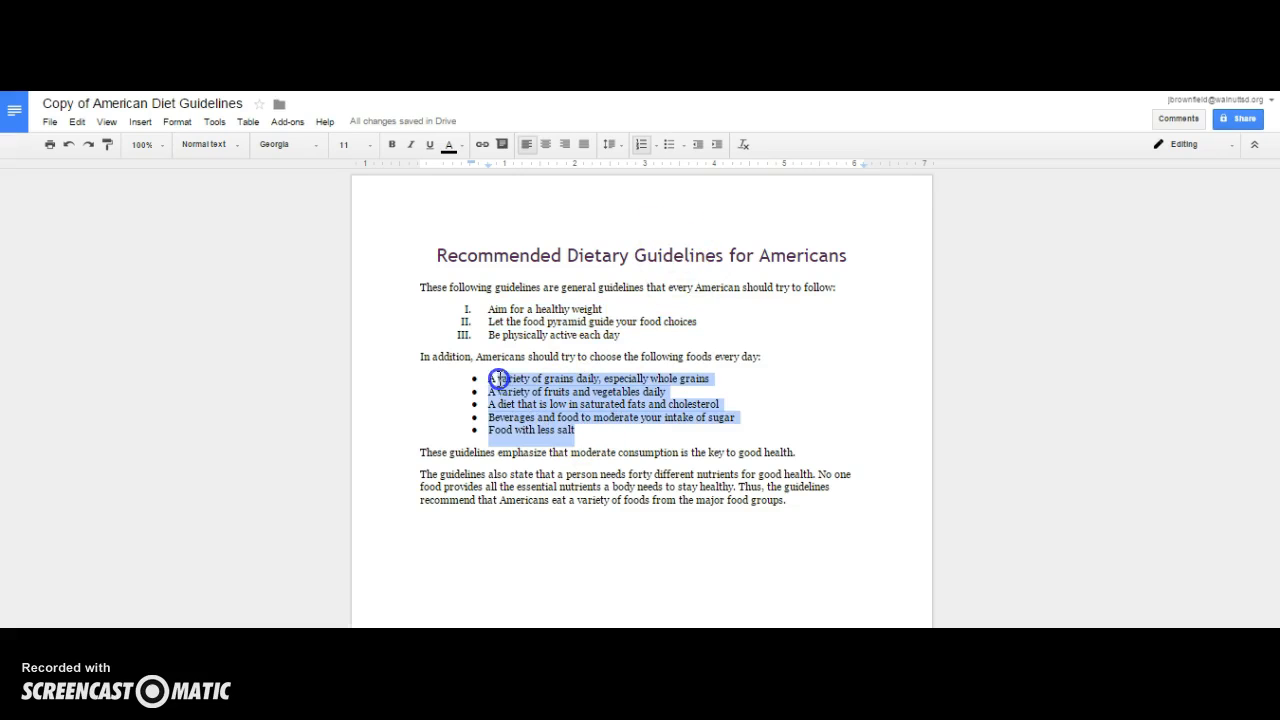
left_click(684, 146)
left_click(755, 203)
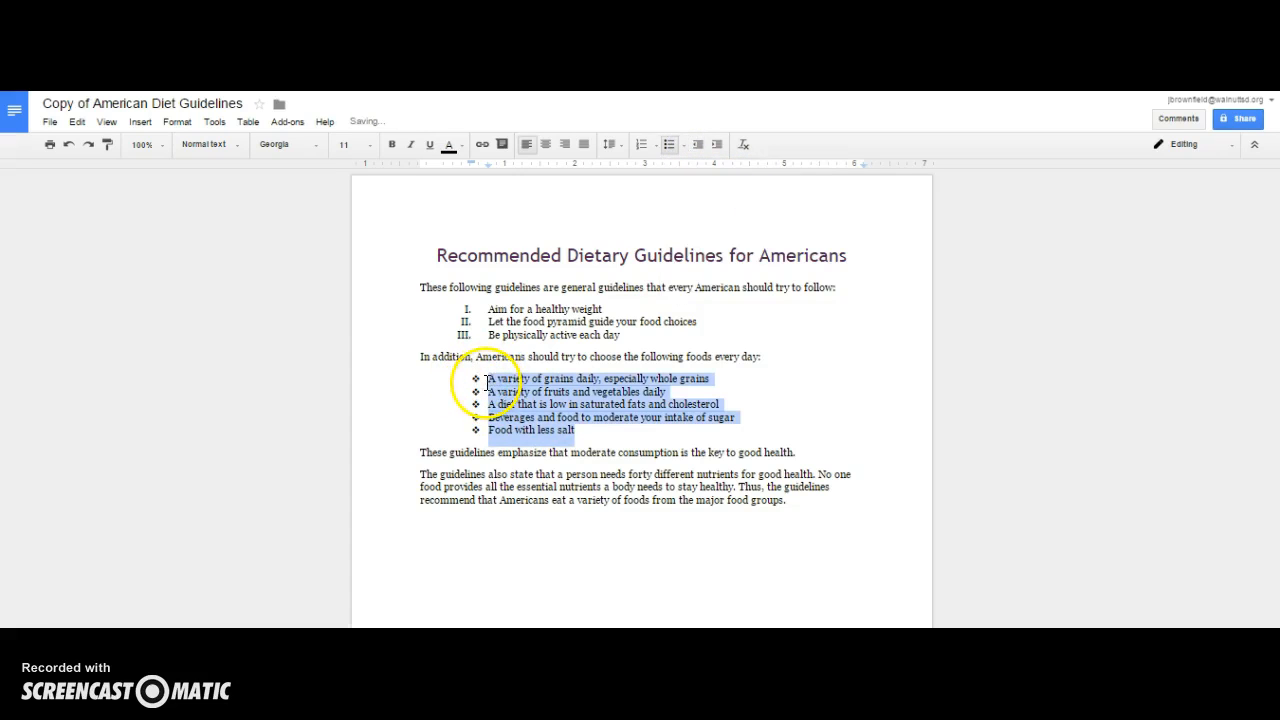
left_click(781, 506)
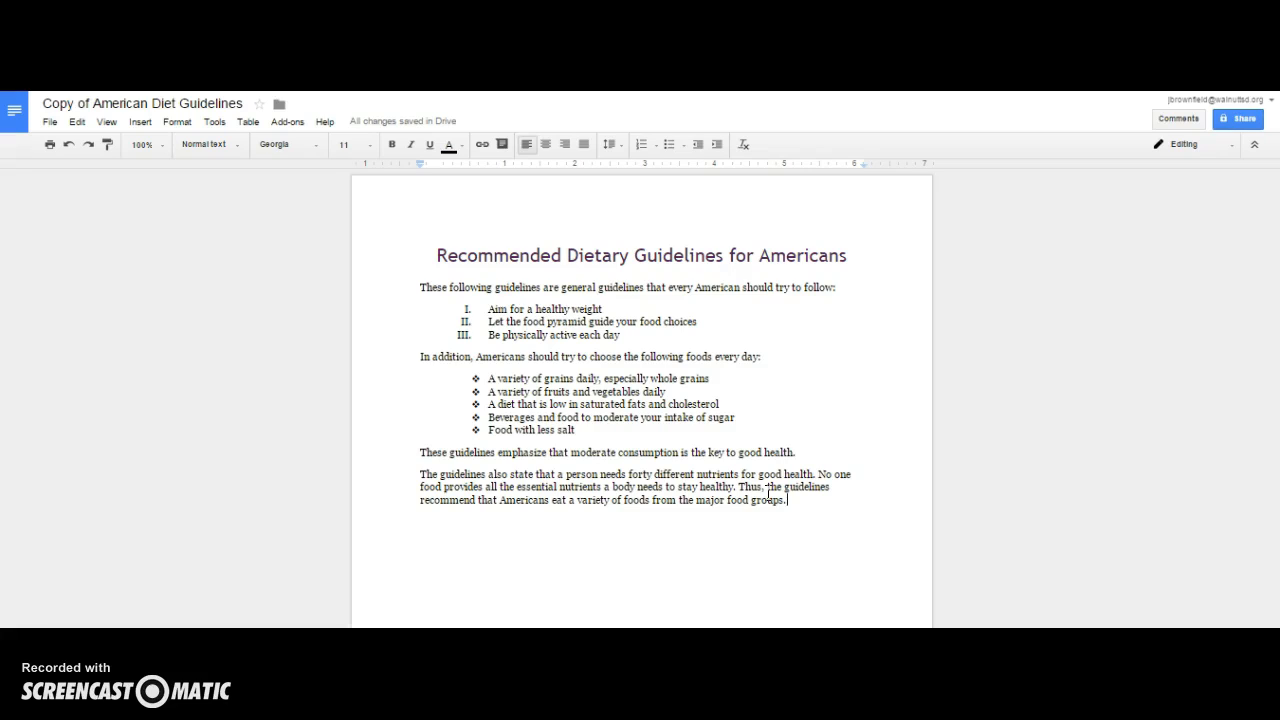
key("Return")
key("Return")
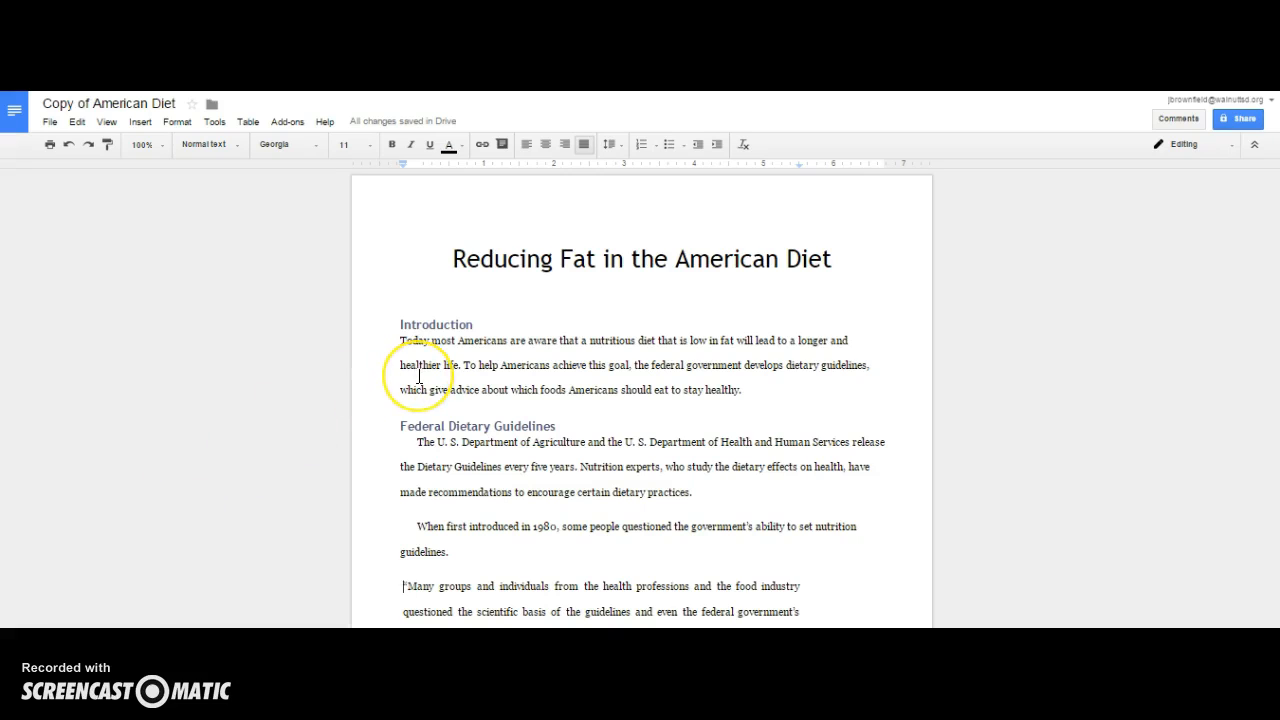
- In the American Diet report, indent the quoted paragraph beginning Many groups and individuals about half an inch from the left
scroll(386, 380, "down", 2)
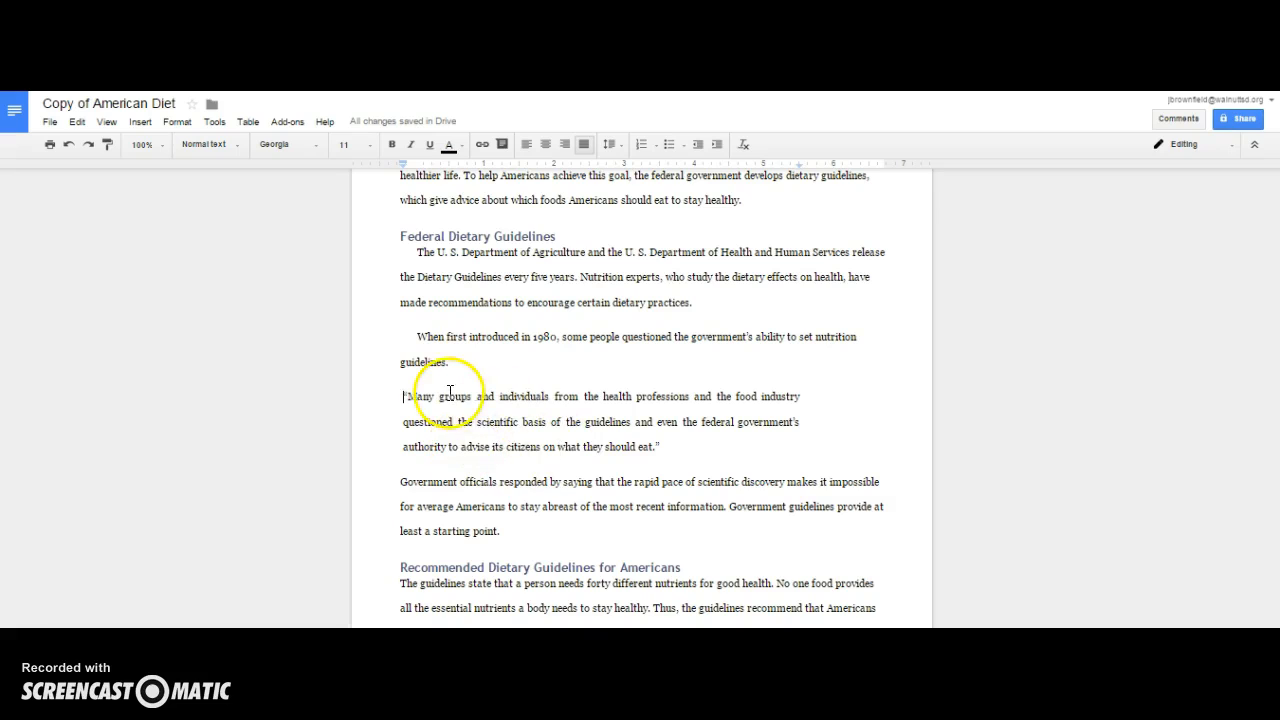
left_click_drag(661, 447, 396, 395)
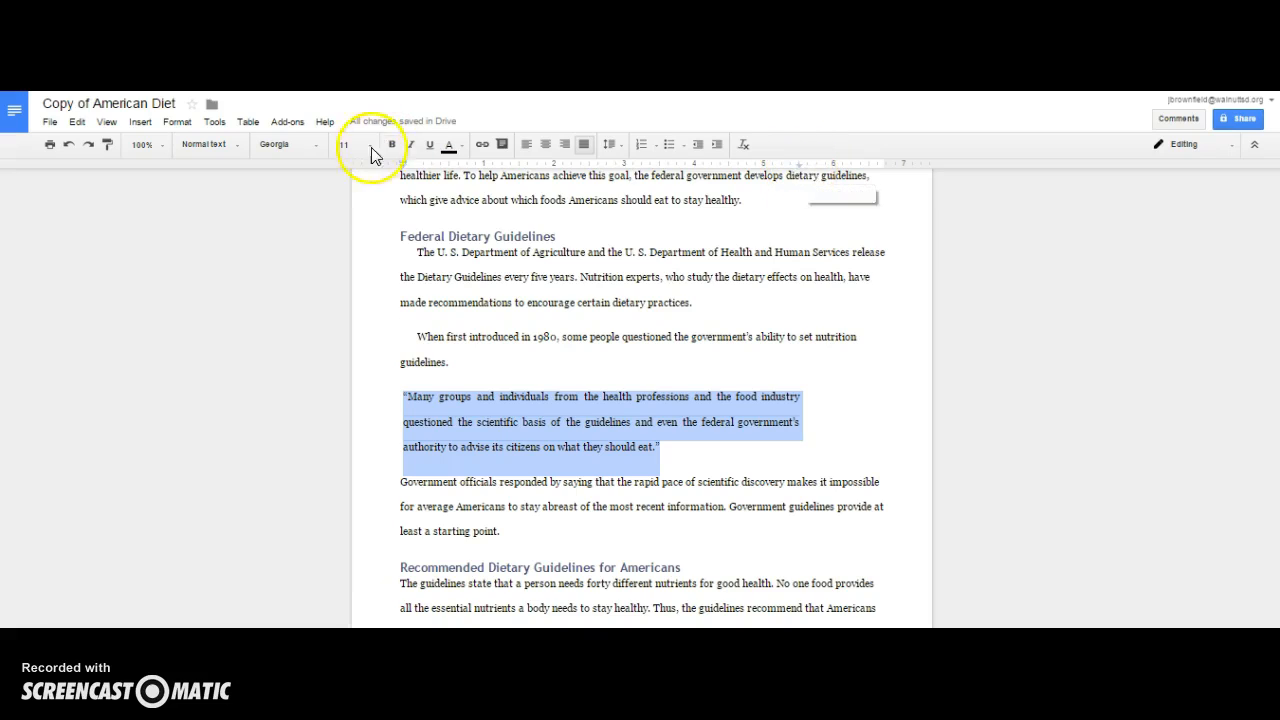
mouse_move(405, 166)
left_mouse_down()
mouse_move(461, 174)
mouse_move(448, 176)
left_mouse_up()
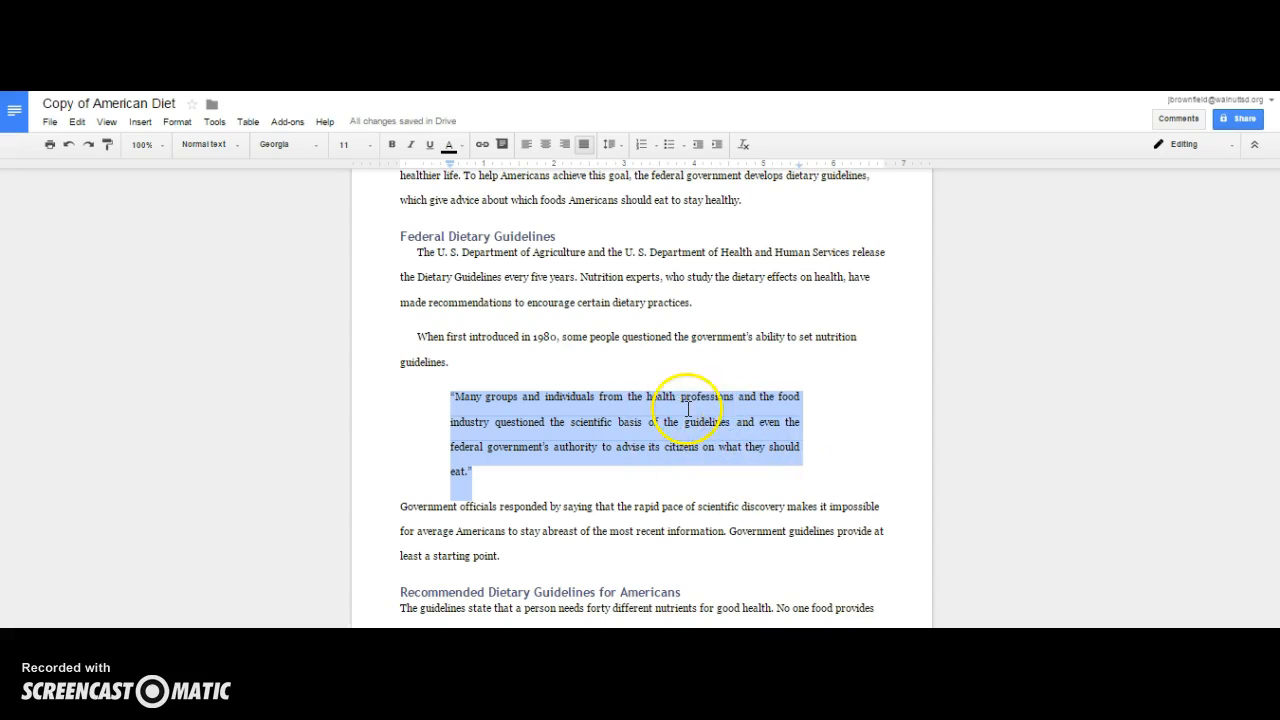
- Give the three entries under References a hanging indent of about half an inch
scroll(733, 405, "down", 10)
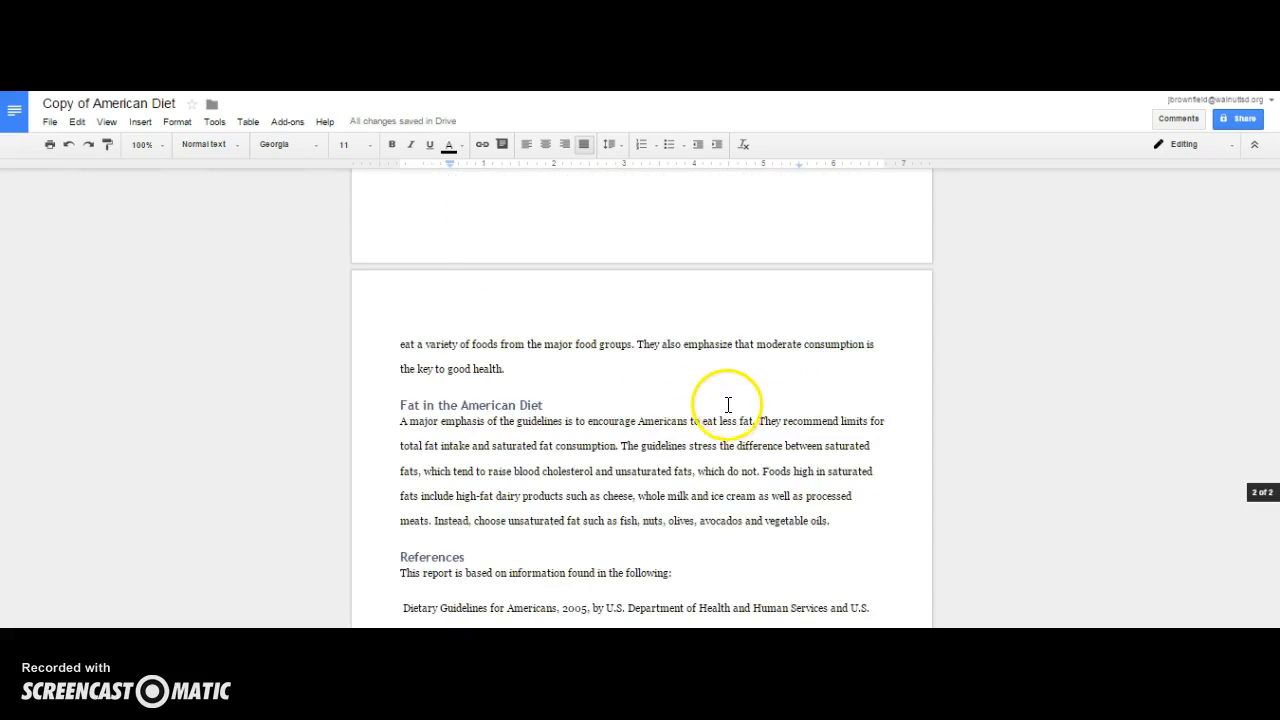
scroll(731, 403, "down", 2)
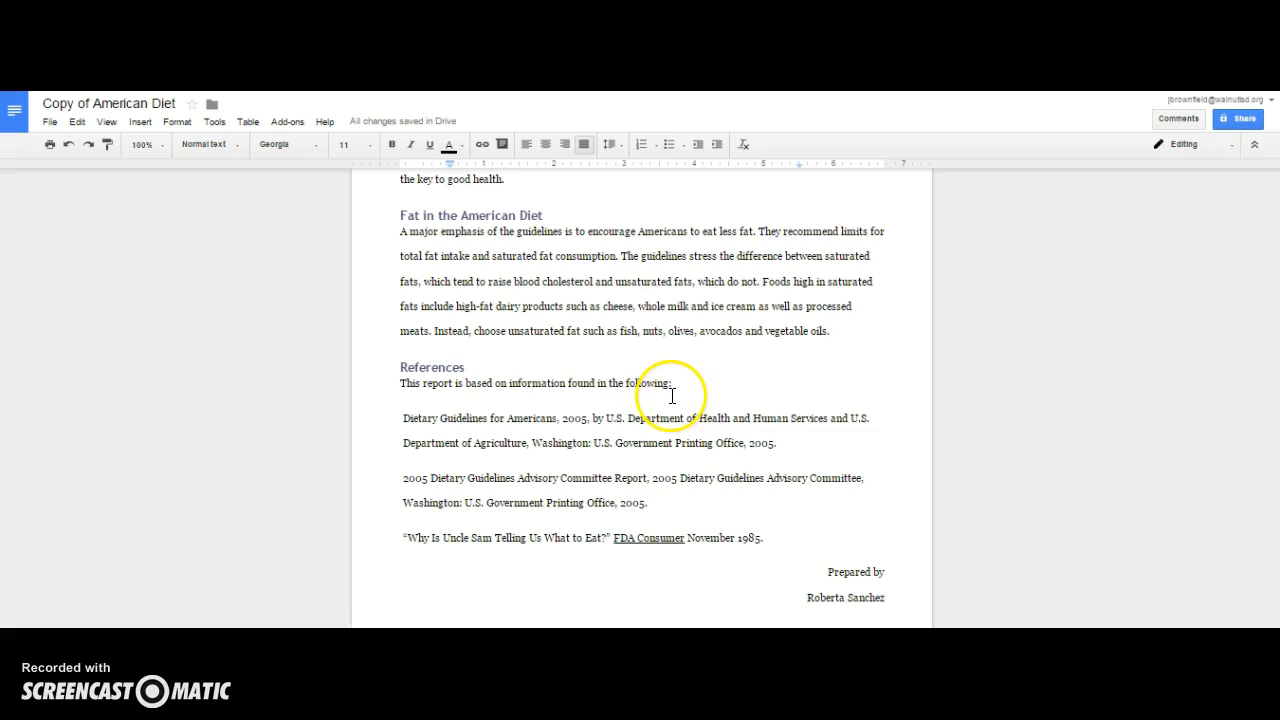
left_click(398, 367)
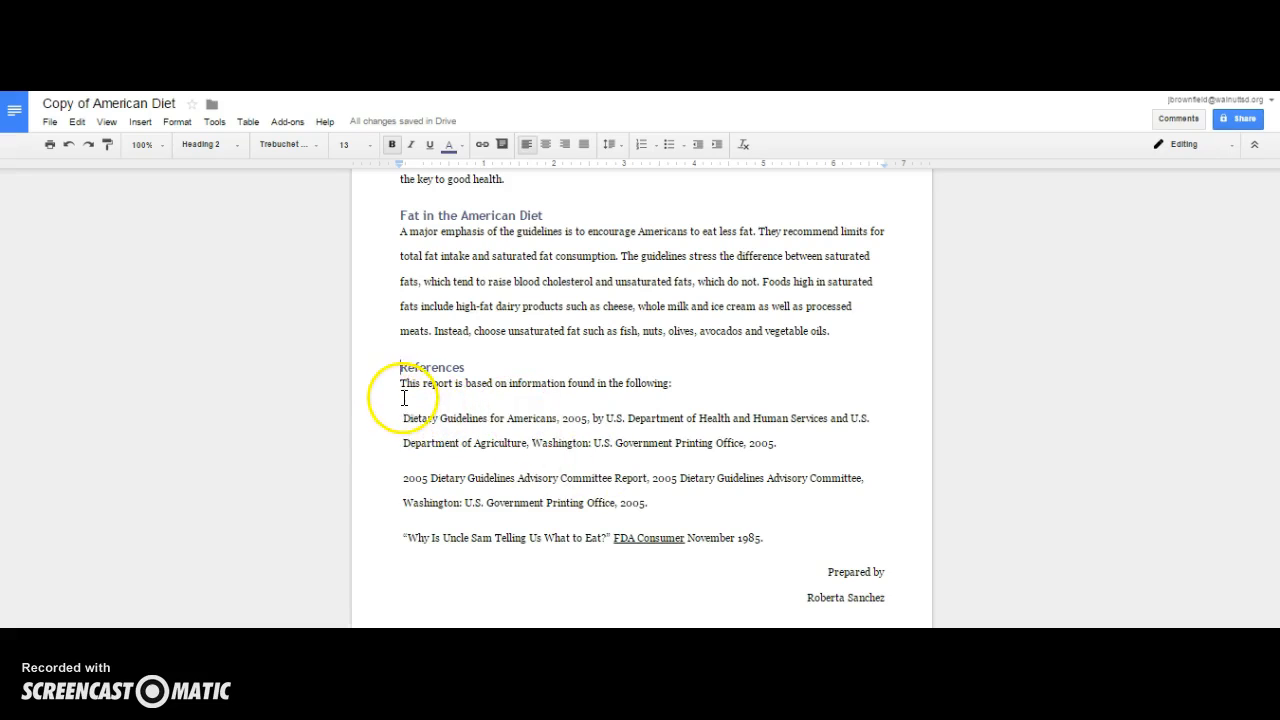
left_click_drag(371, 416, 797, 546)
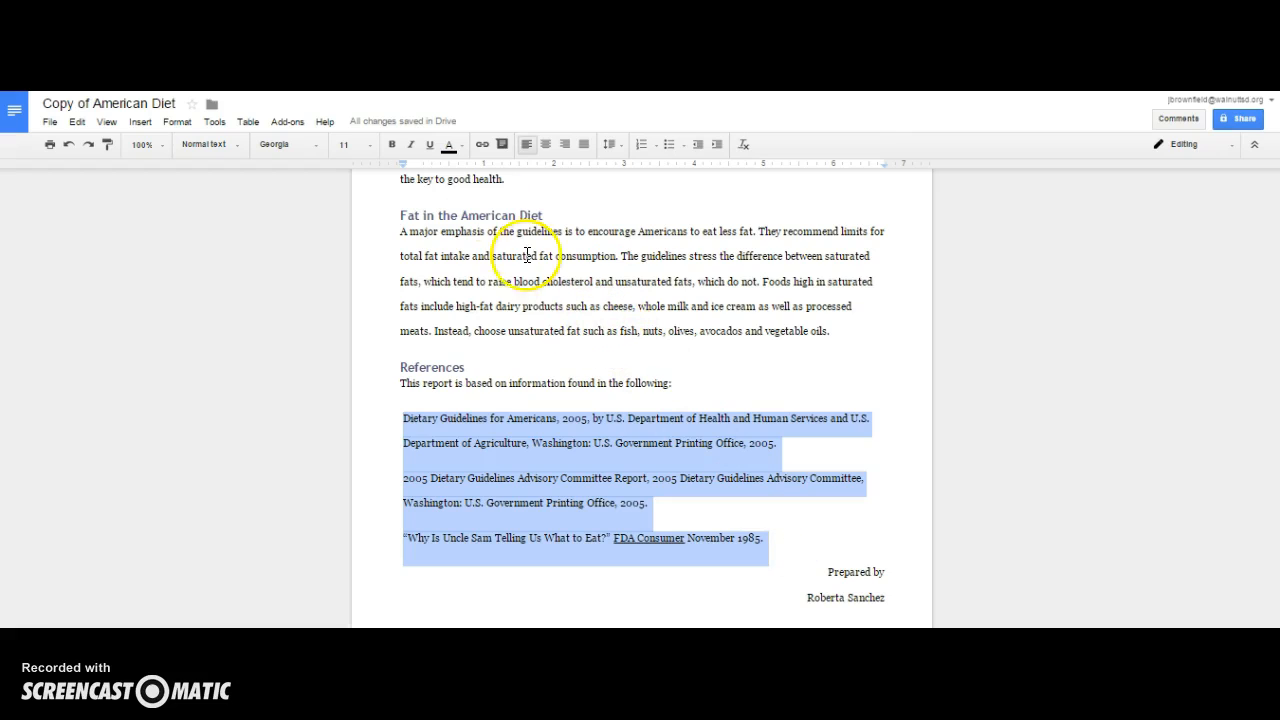
mouse_move(404, 163)
left_mouse_down()
mouse_move(449, 174)
mouse_move(445, 161)
mouse_move(398, 164)
left_mouse_up()
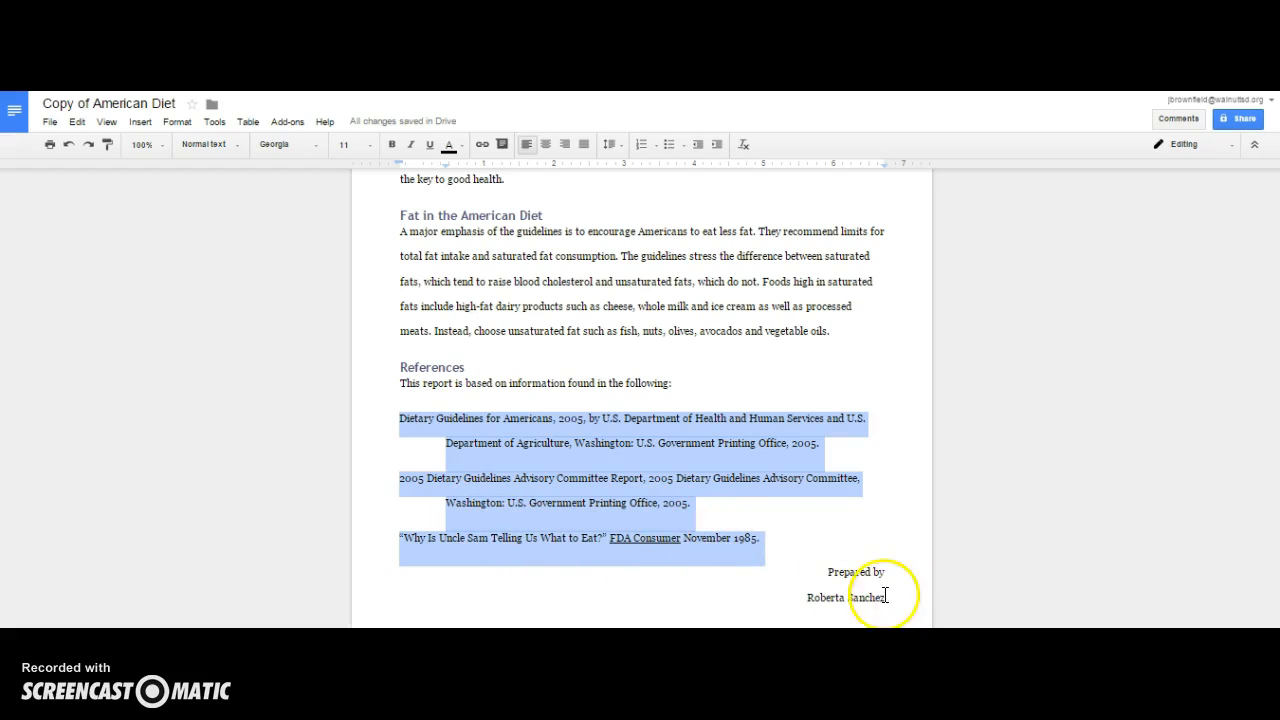
- Replace the name under Prepared by with the author's own name
left_click_drag(885, 597, 800, 591)
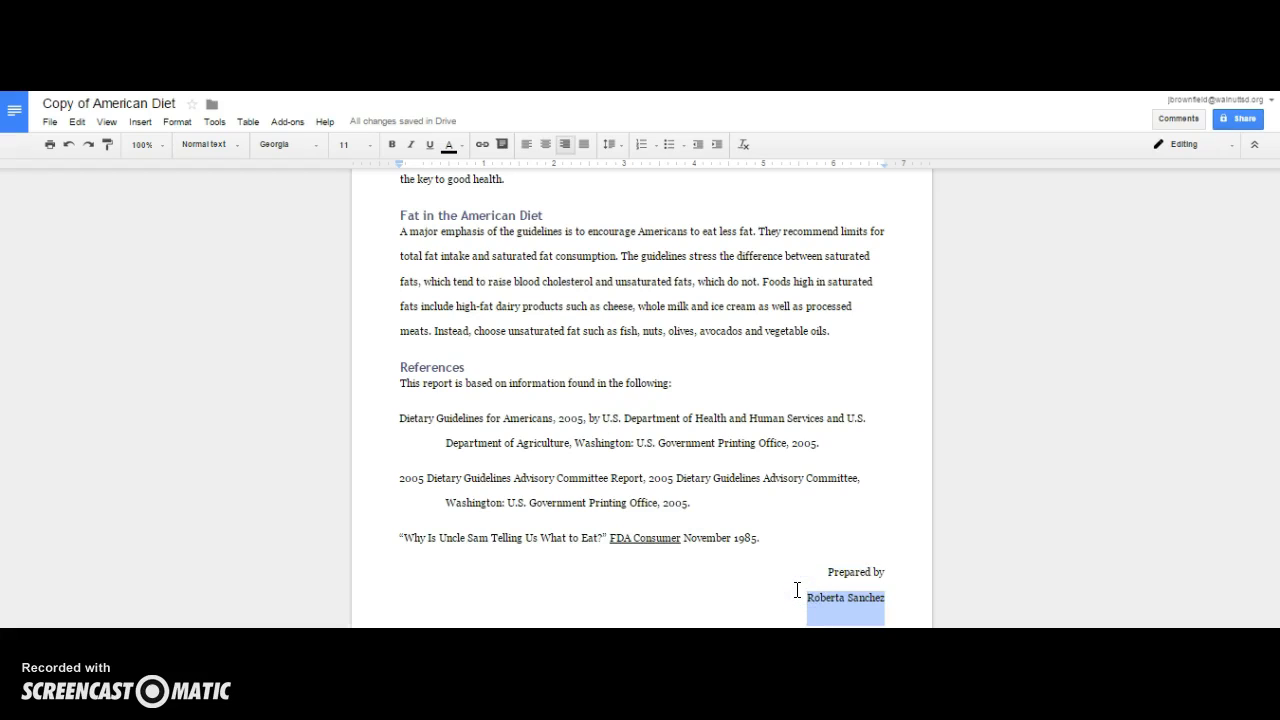
type("Joe Brownfiel")
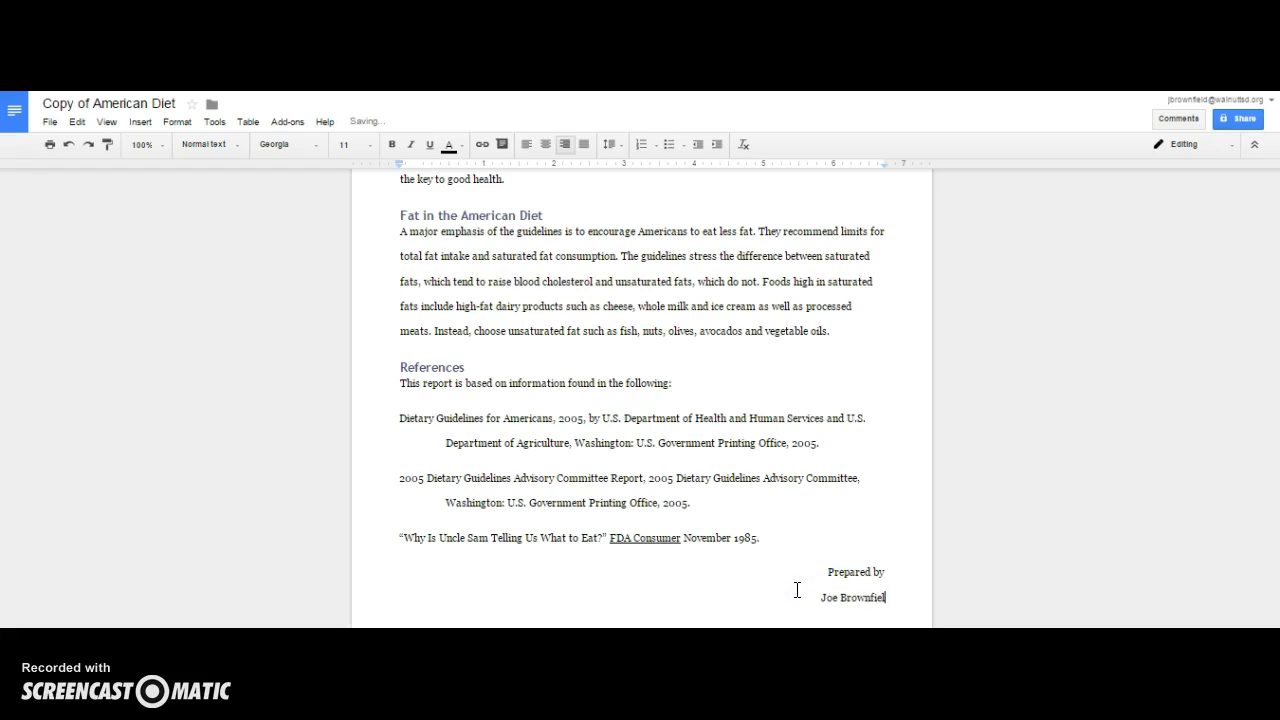